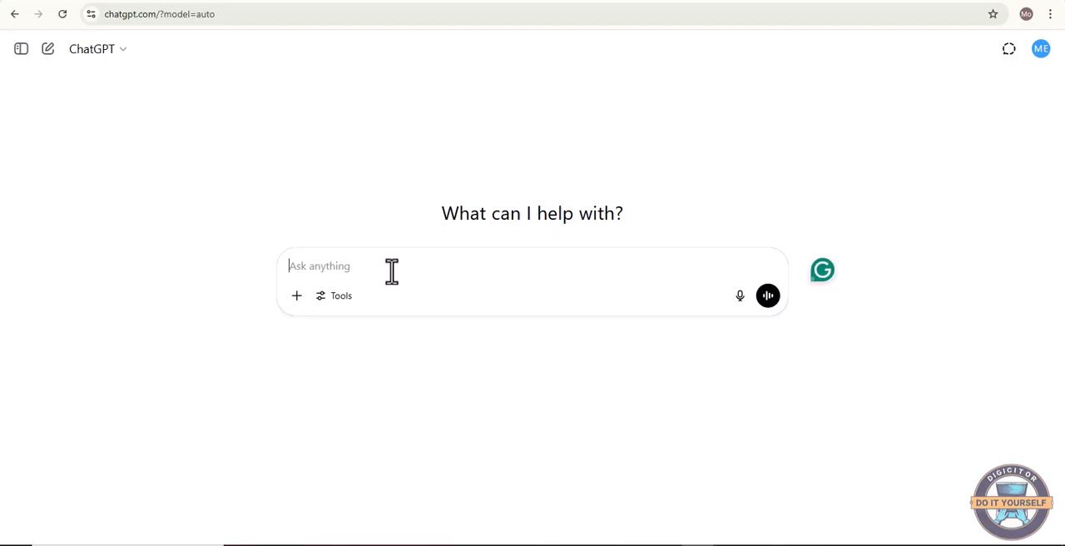
type("gIV")
Ask for five suggestions for a children storybook on adventure, with prompts for the images and a length of just five pages
key("BackSpace")
key("BackSpace")
key("BackSpace")
type("g")
key("BackSpace")
type("Give Five suggestions for a")
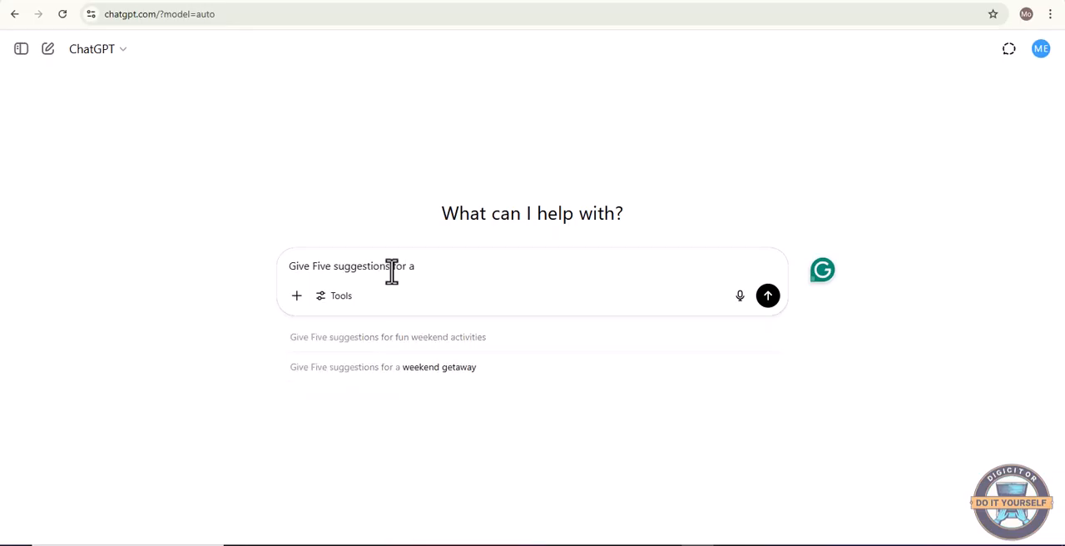
type(" children storybook on ade")
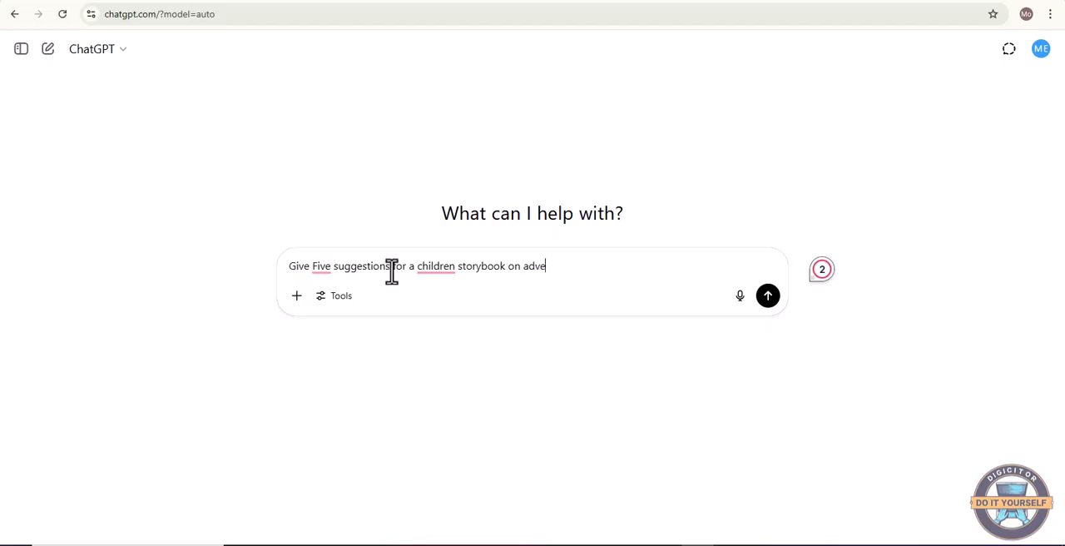
type("nture and privupts for the images, it should be a storybook of just five oages.")
left_click(768, 310)
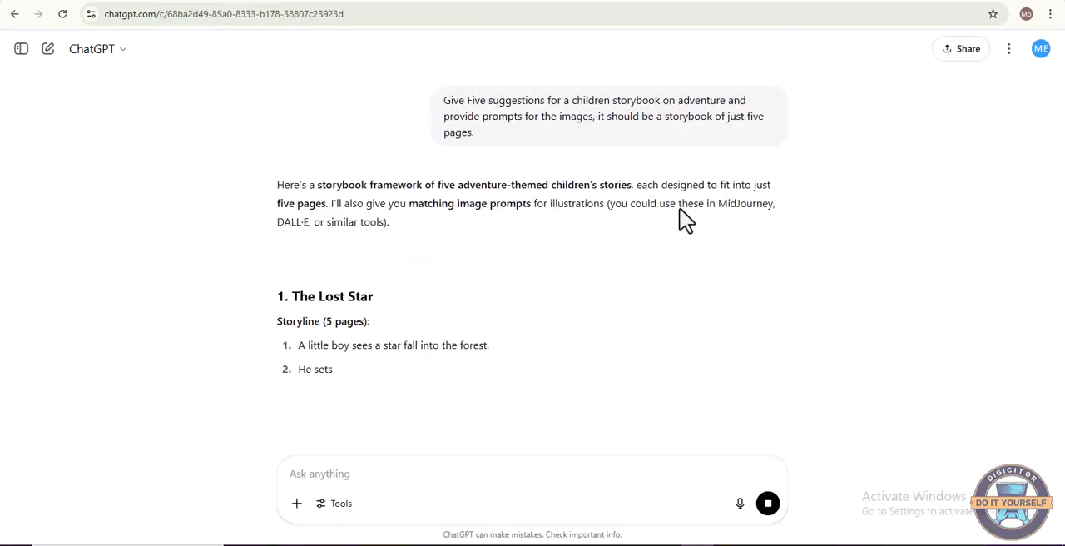
Read through the suggested storylines and their page-by-page image prompts
scroll(751, 230, "down", 2)
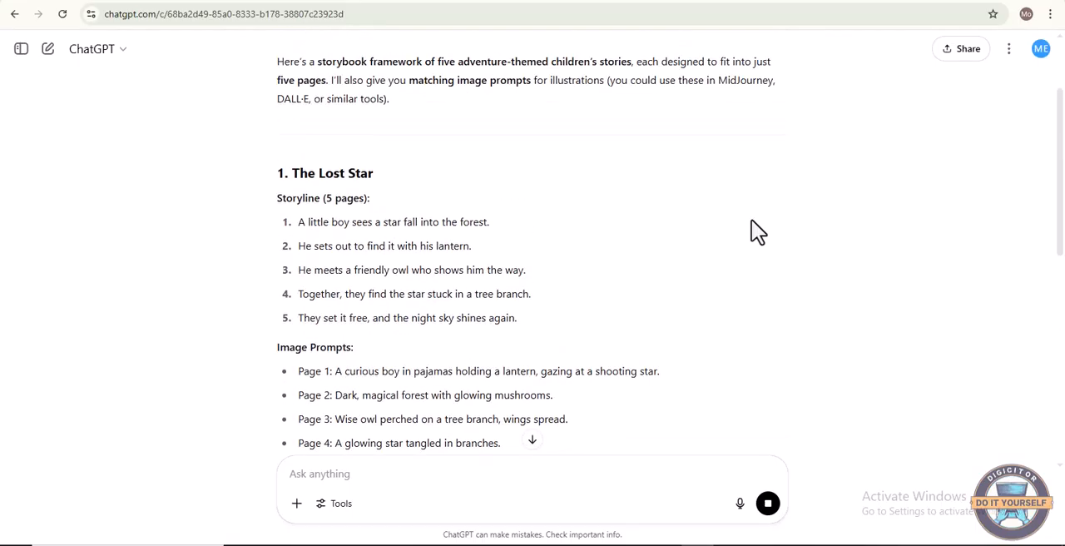
scroll(757, 231, "up", 1)
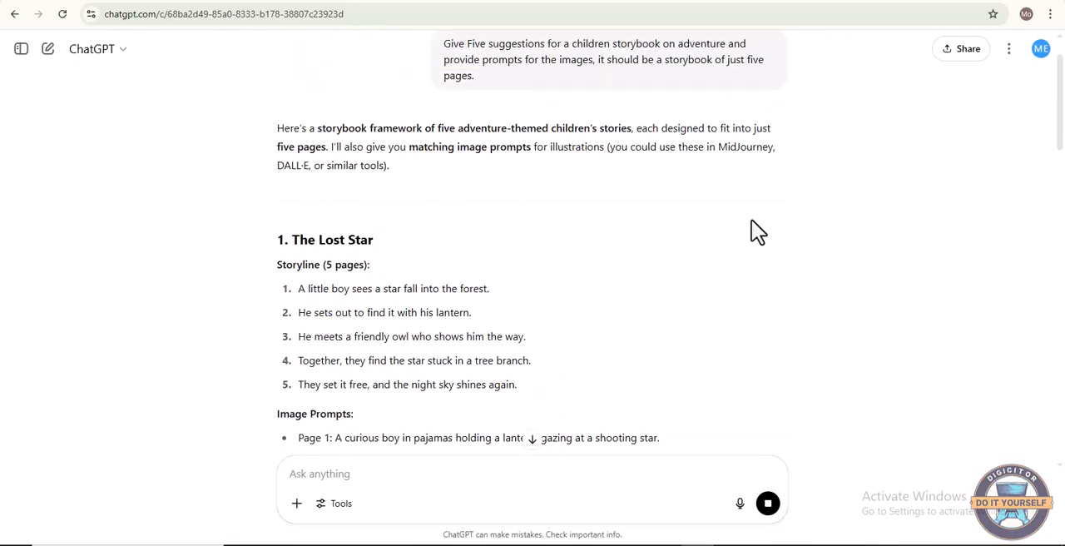
scroll(757, 231, "down", 2)
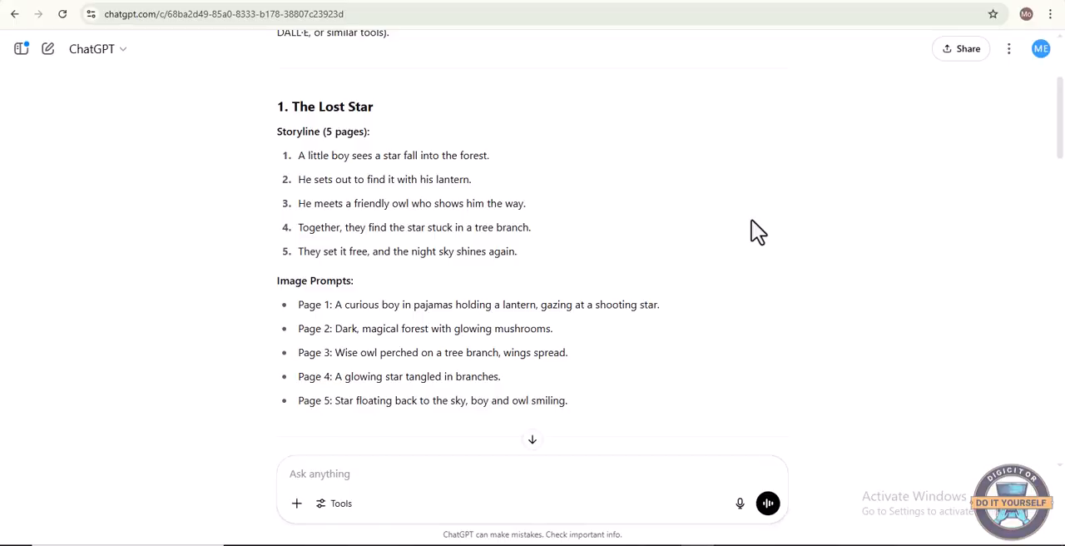
scroll(757, 231, "up", 1)
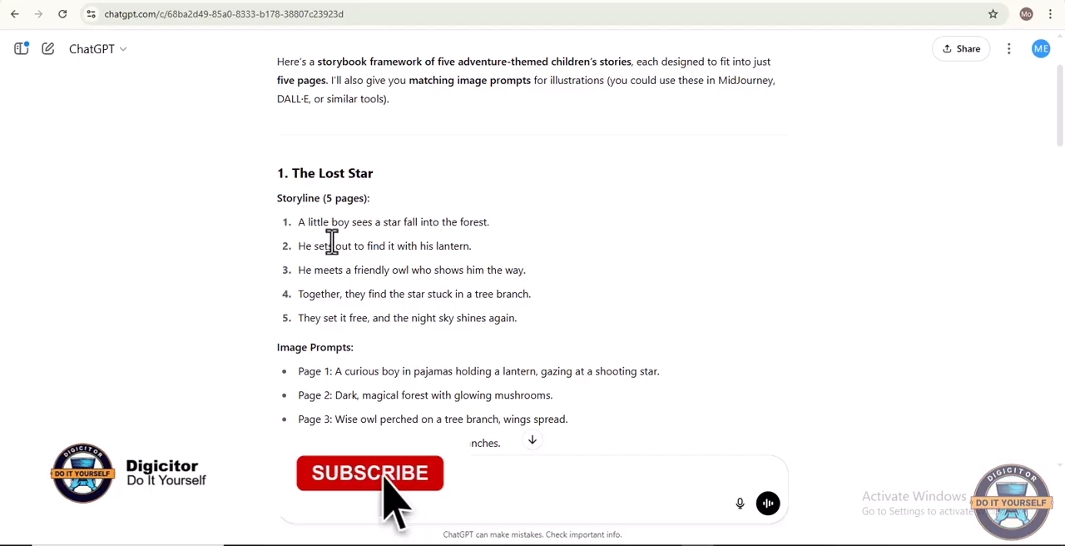
scroll(396, 240, "down", 1)
scroll(396, 240, "down", 1)
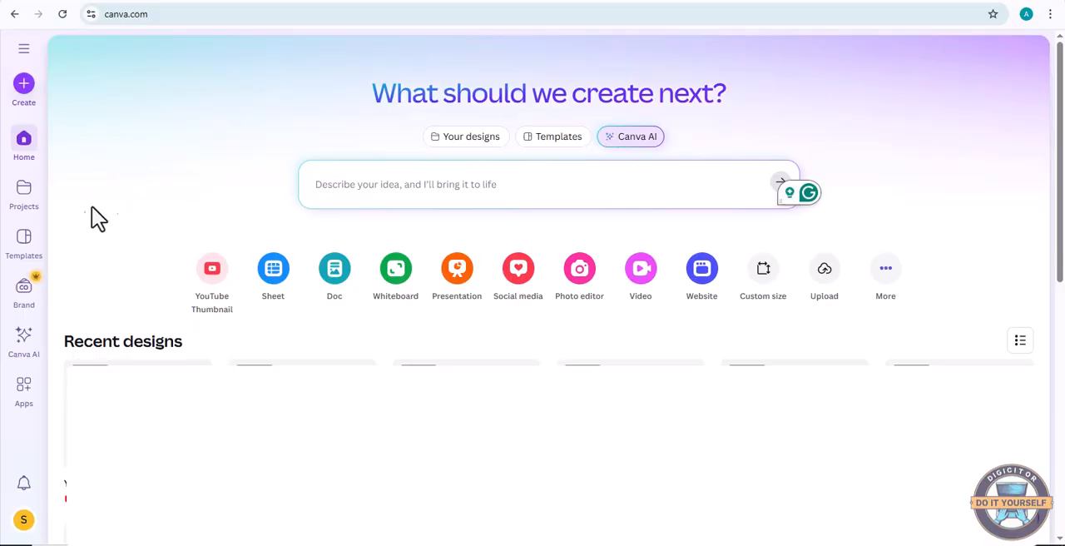
Switch to Canva, search its apps for "childbook" and open the Childbook.AI app details
left_click(28, 404)
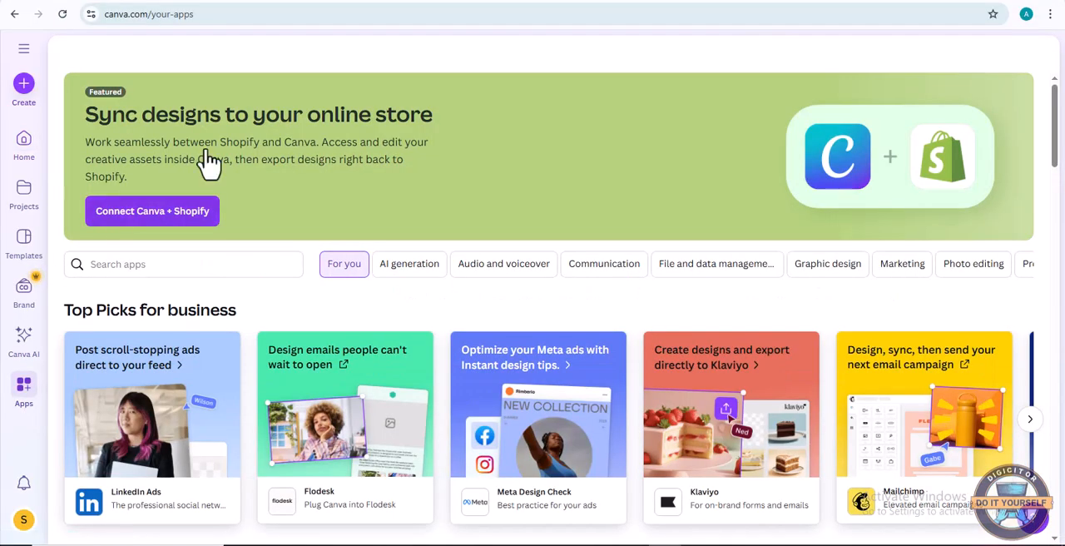
left_click(141, 269)
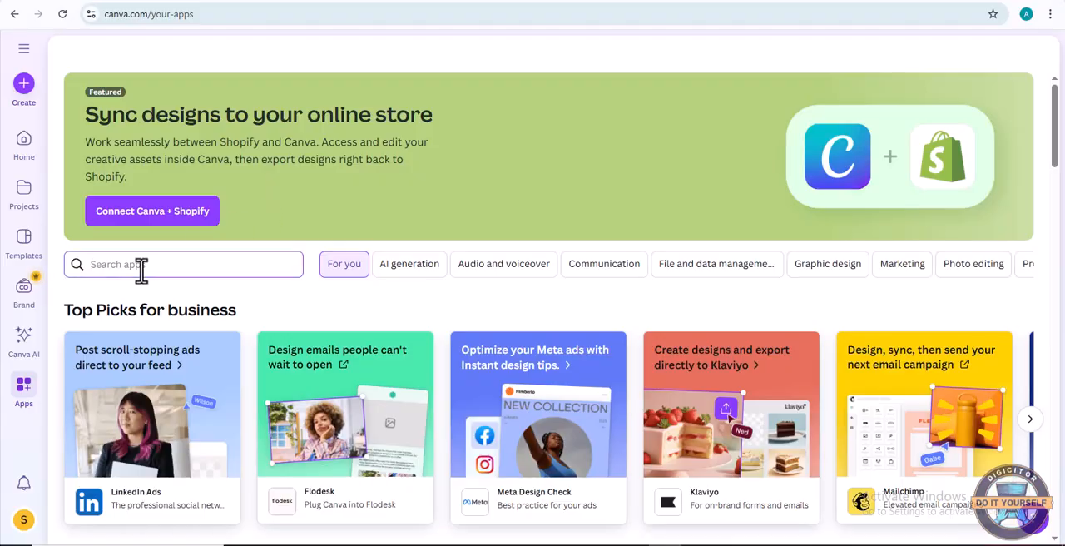
type("childbook")
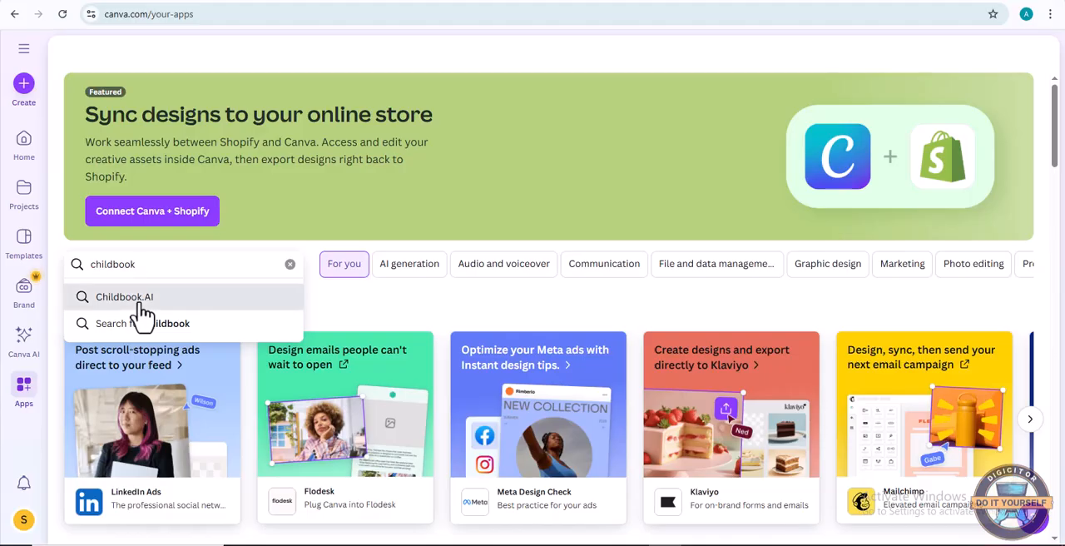
left_click(139, 304)
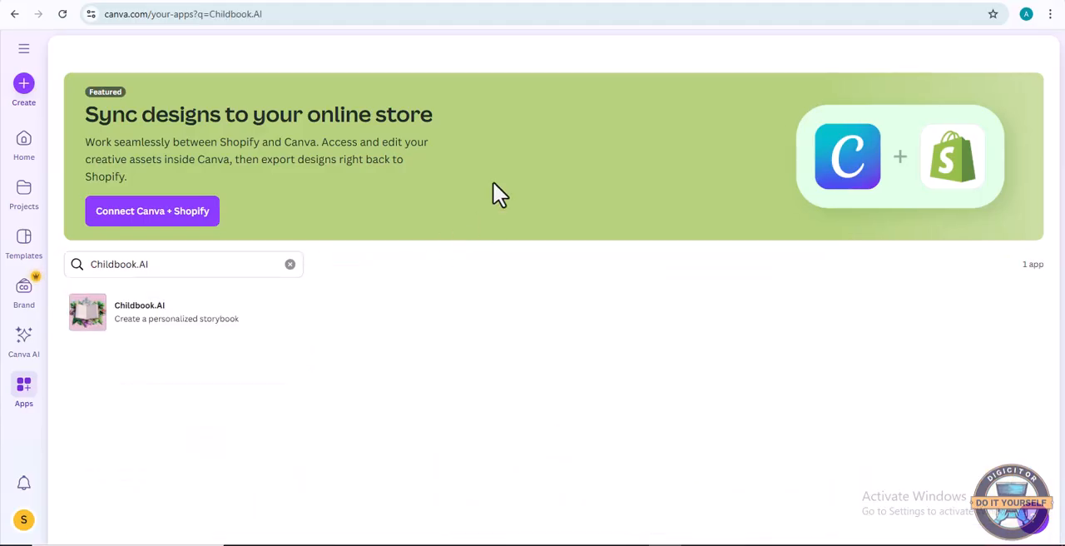
left_click(154, 331)
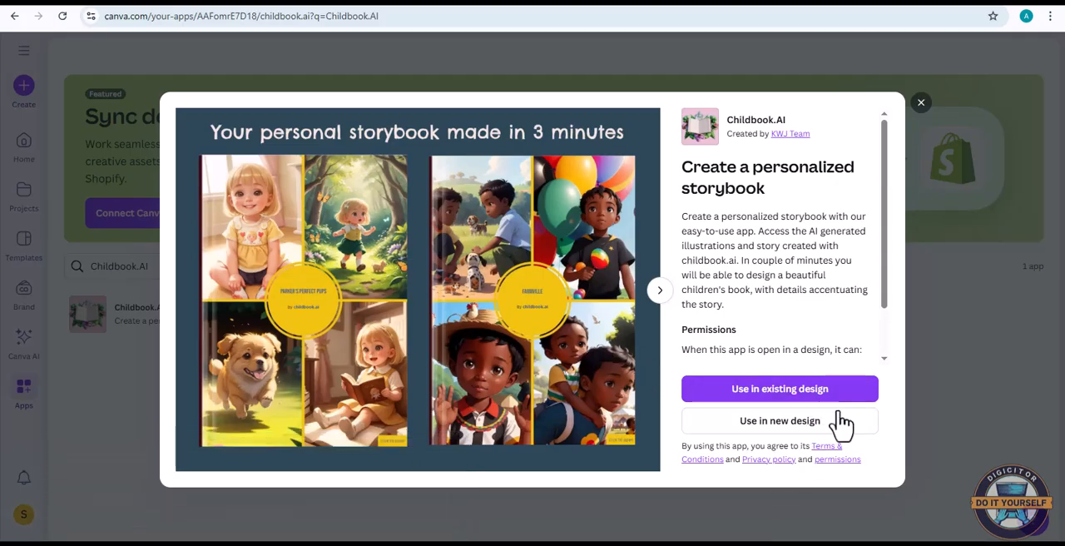
Use Childbook.AI in a new design, searching the formats for "comic" and choosing the 25 × 20 cm Comic Strip
left_click(784, 440)
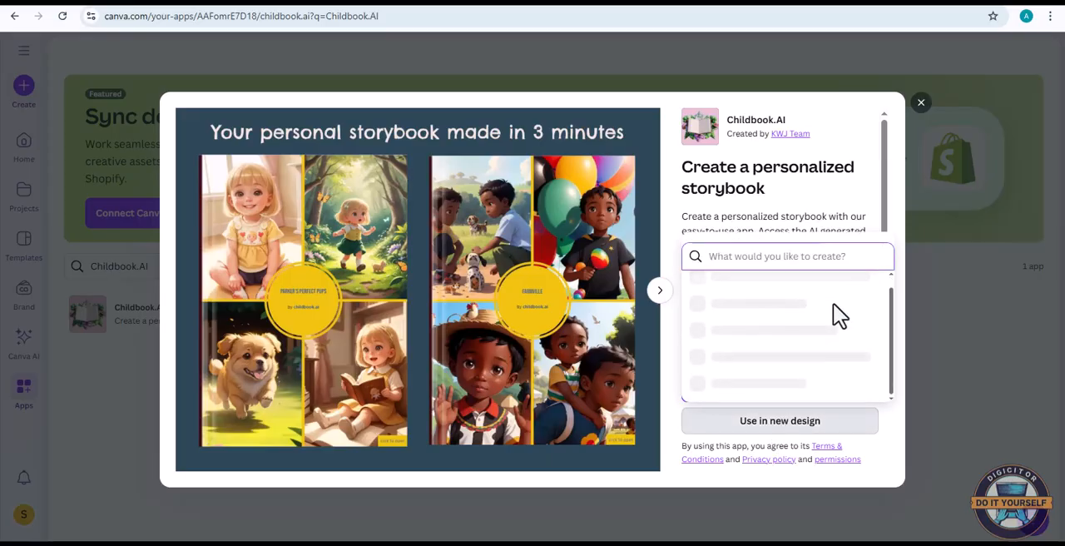
type("comic")
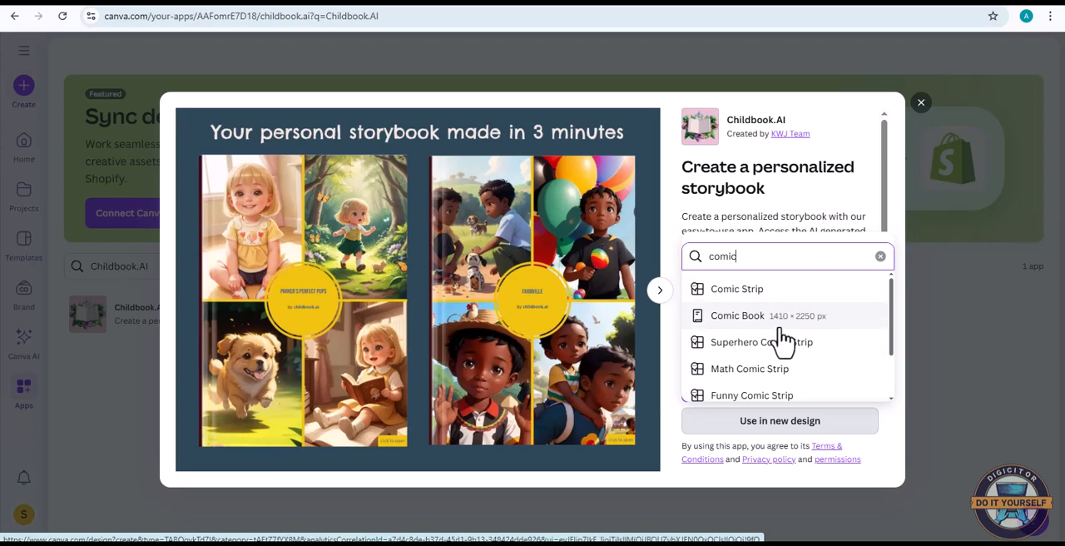
scroll(782, 306, "down", 2)
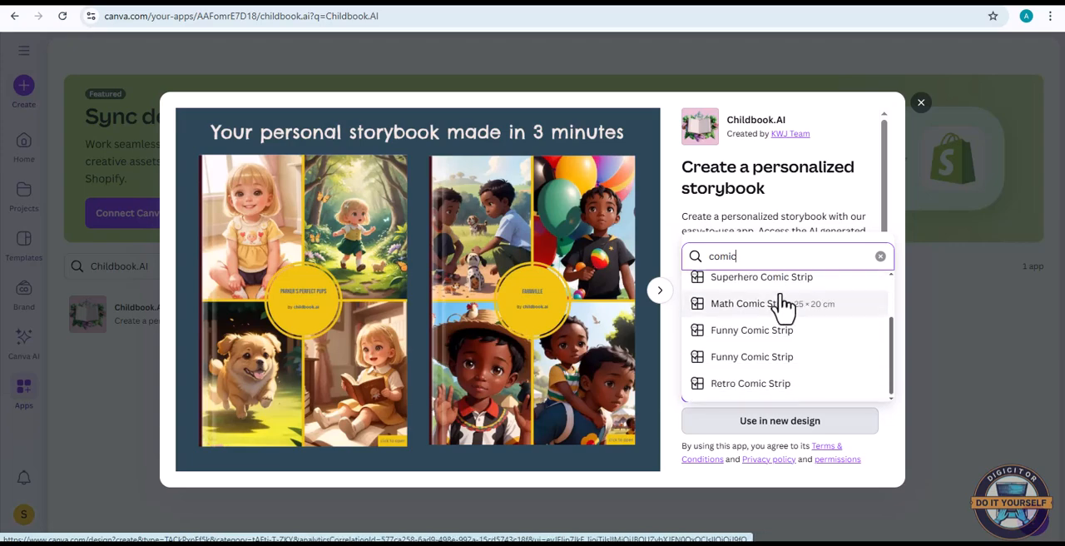
scroll(777, 305, "up", 2)
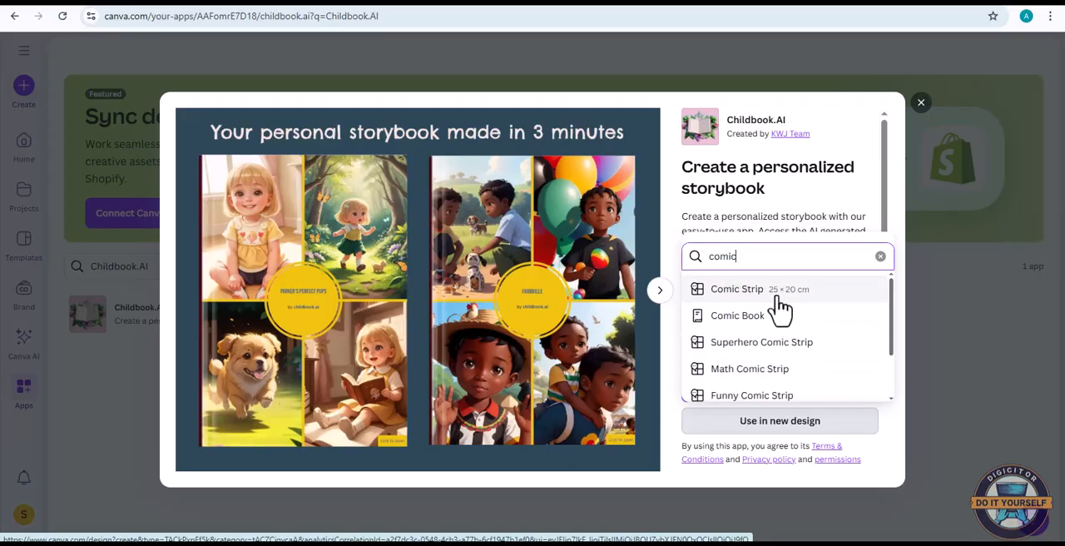
left_click(736, 291)
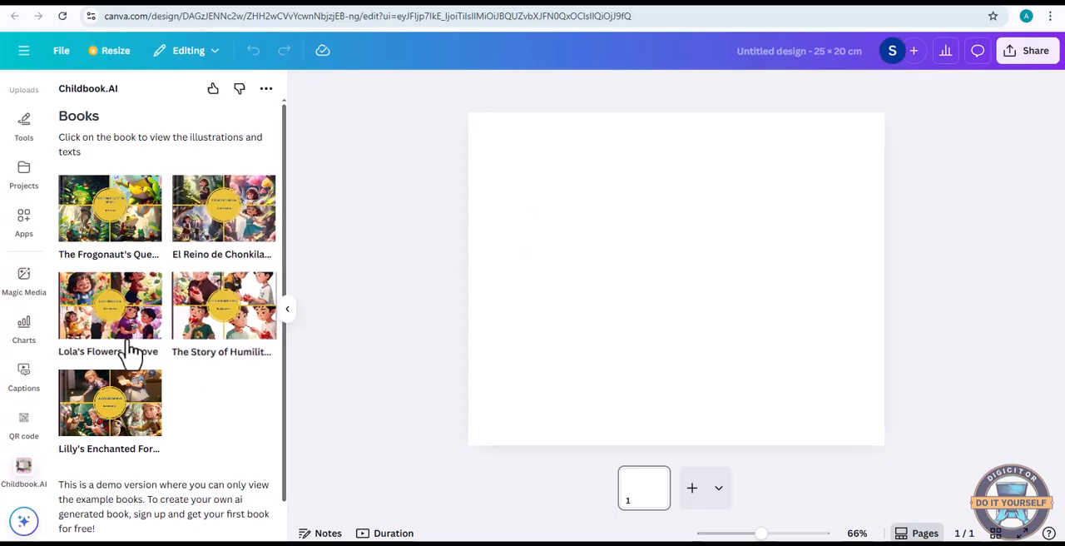
Open the example book Lola's Flowers of Love and look at its chapter texts and illustrations
scroll(133, 341, "down", 2)
scroll(150, 366, "up", 2)
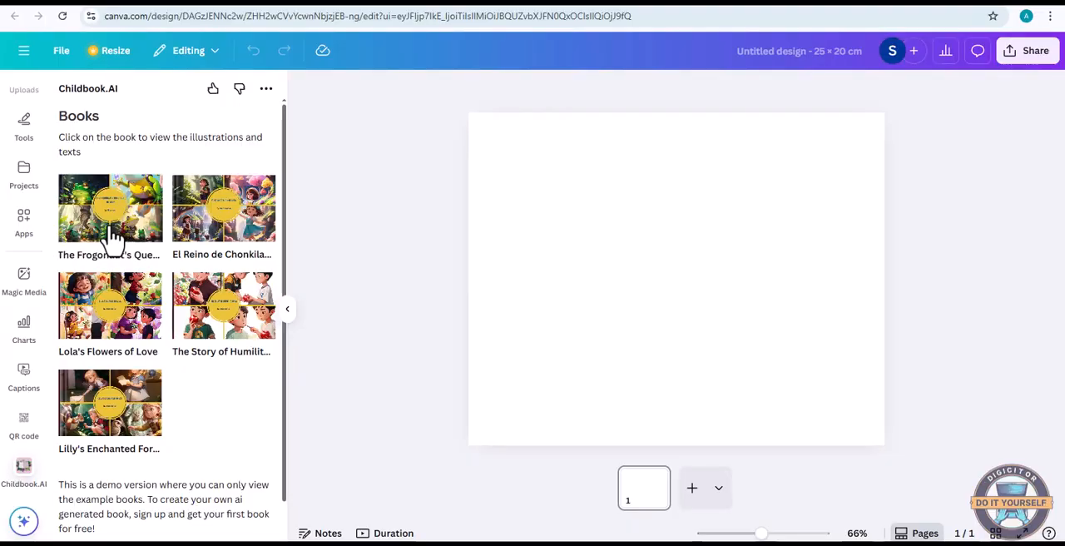
left_click(111, 337)
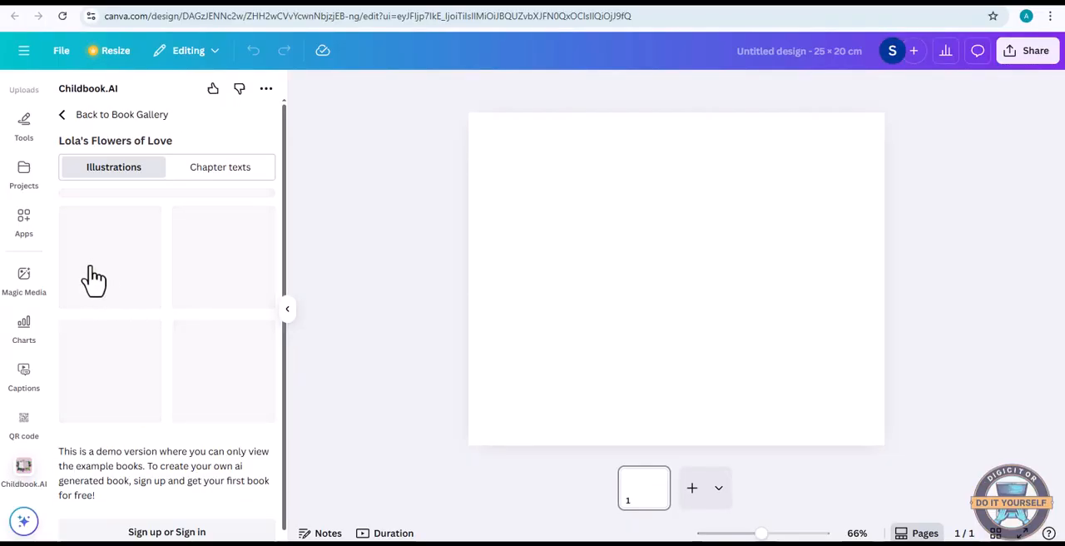
left_click(223, 173)
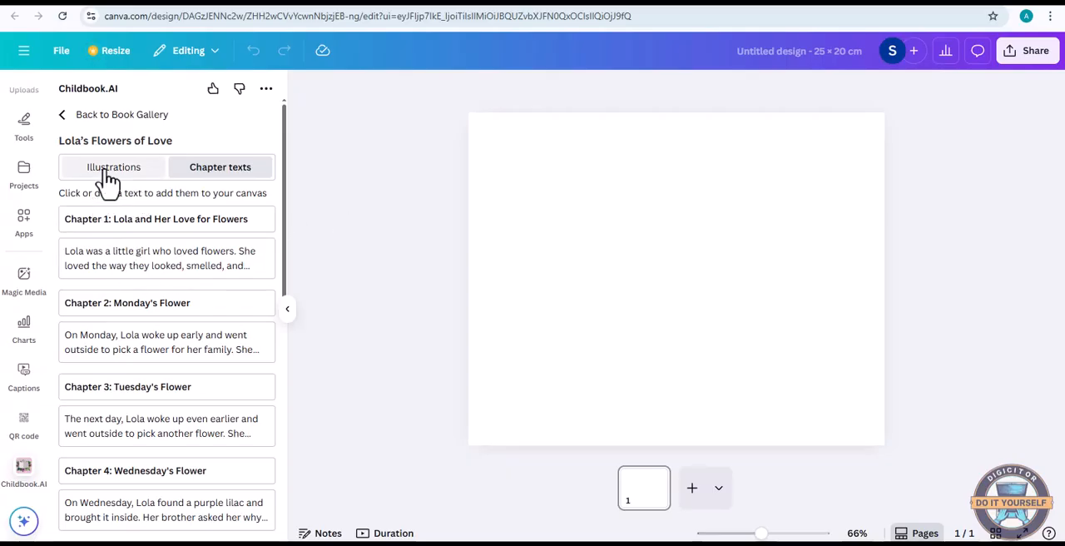
left_click(108, 174)
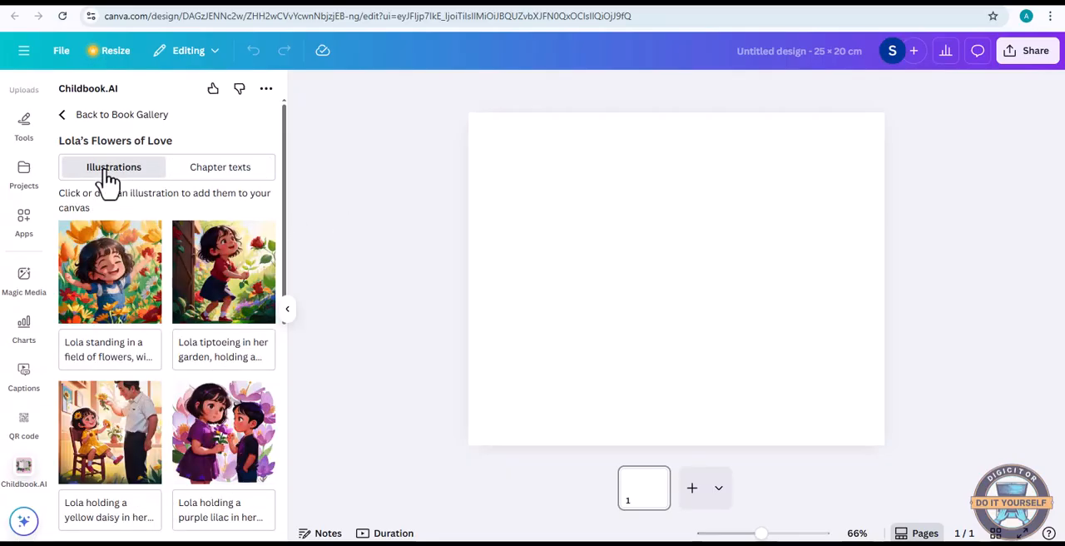
Add the illustration of Lola standing in a field of flowers and its description text to the page
left_click(109, 283)
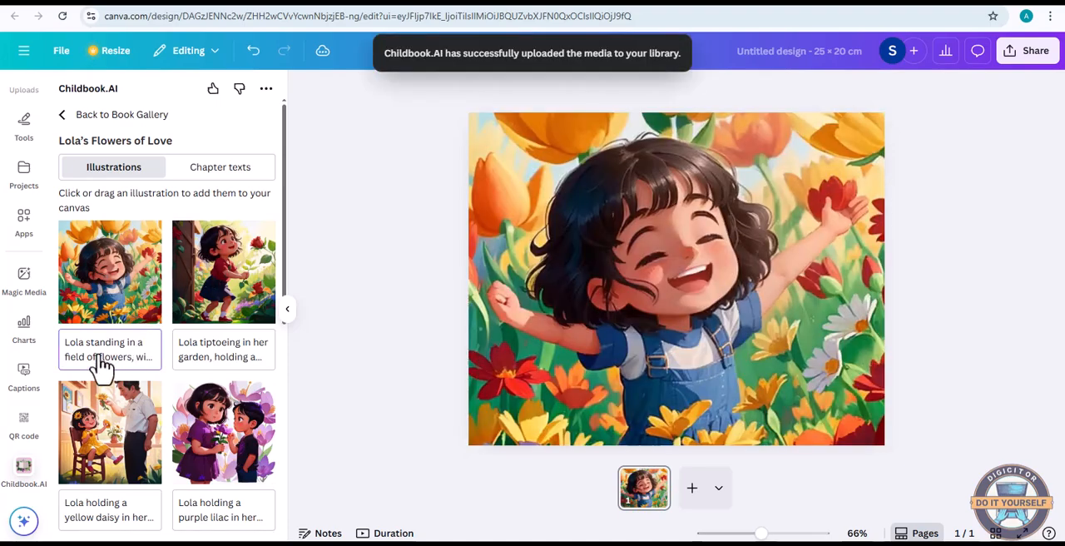
left_click(97, 359)
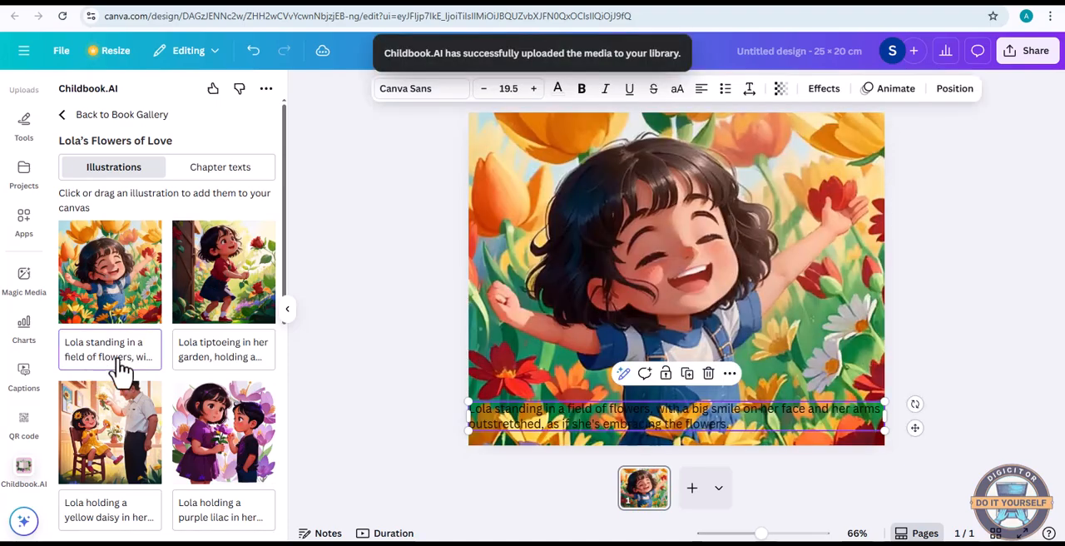
double_click(646, 416)
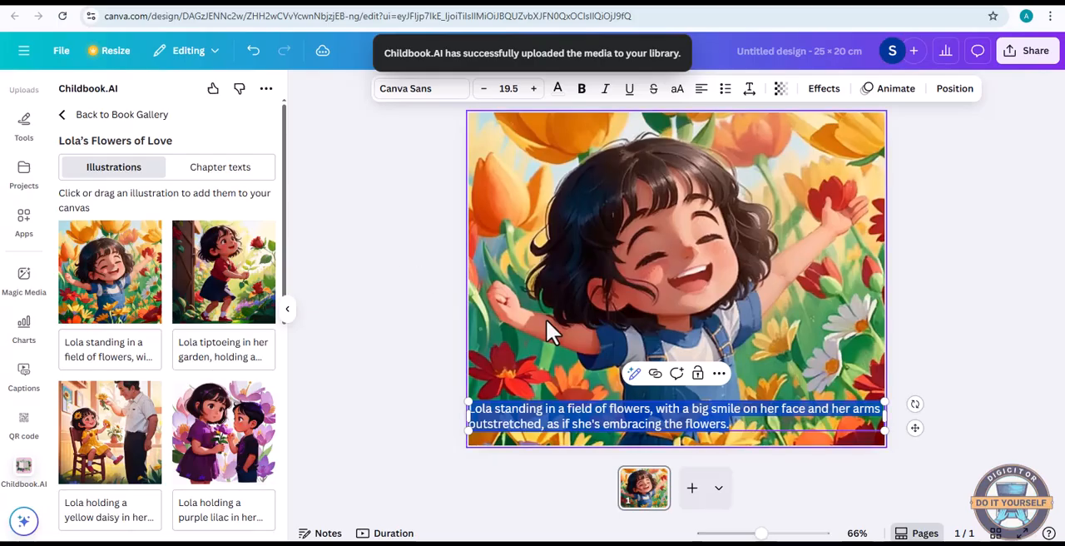
left_click(424, 300)
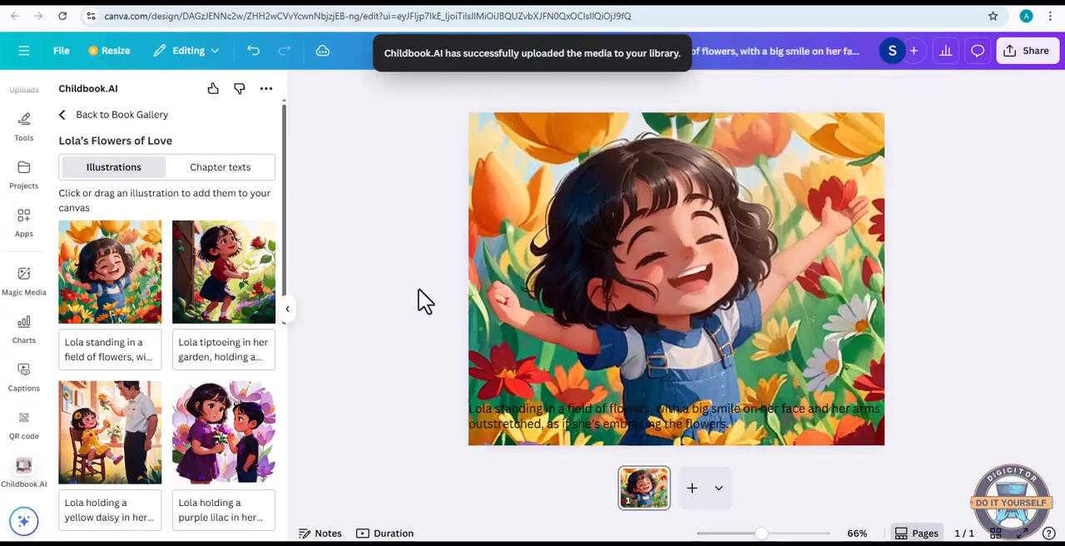
Remove the description text and delete the background illustration from the page
left_click(734, 416)
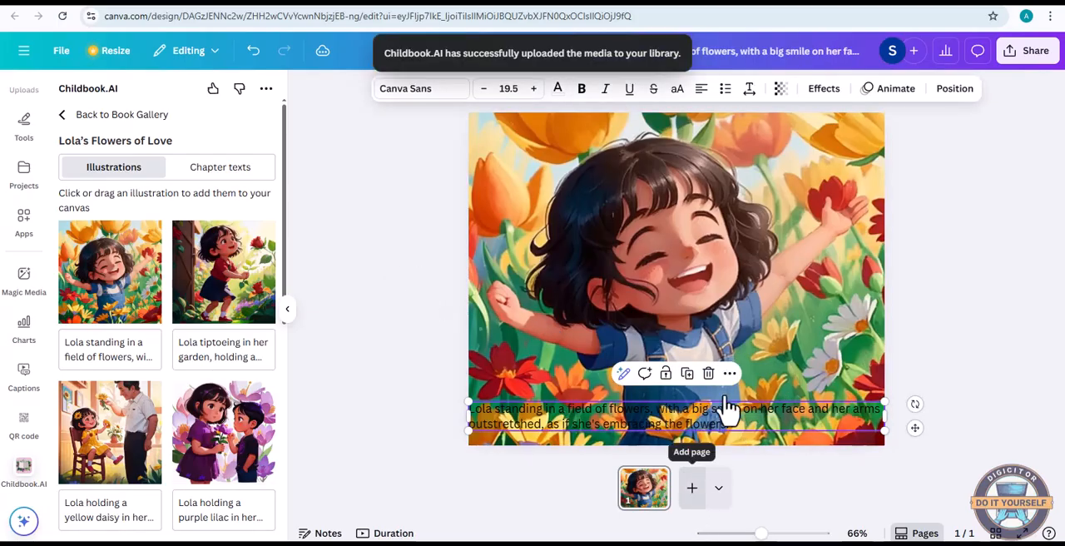
key("Escape")
right_click(696, 312)
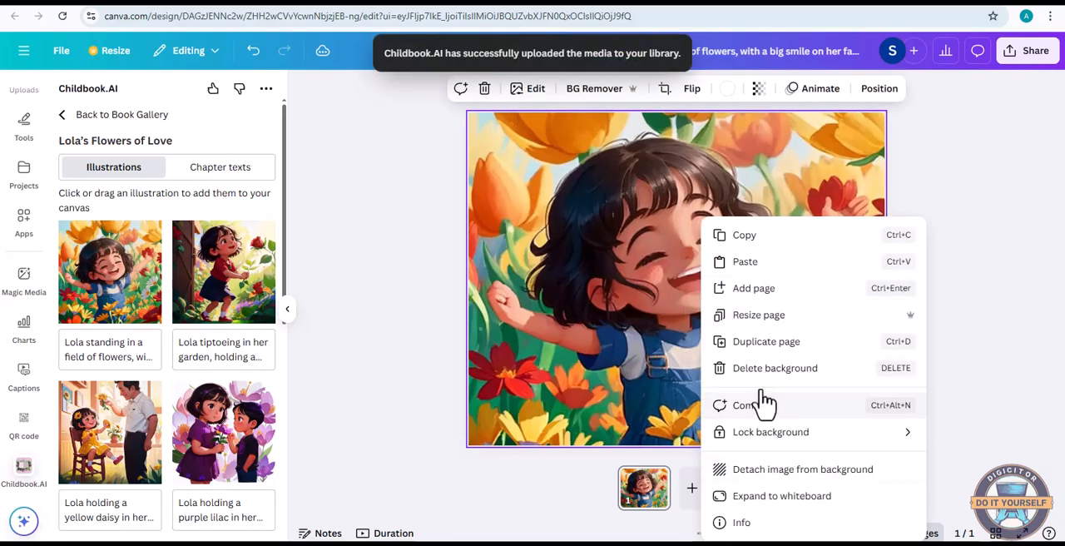
left_click(736, 368)
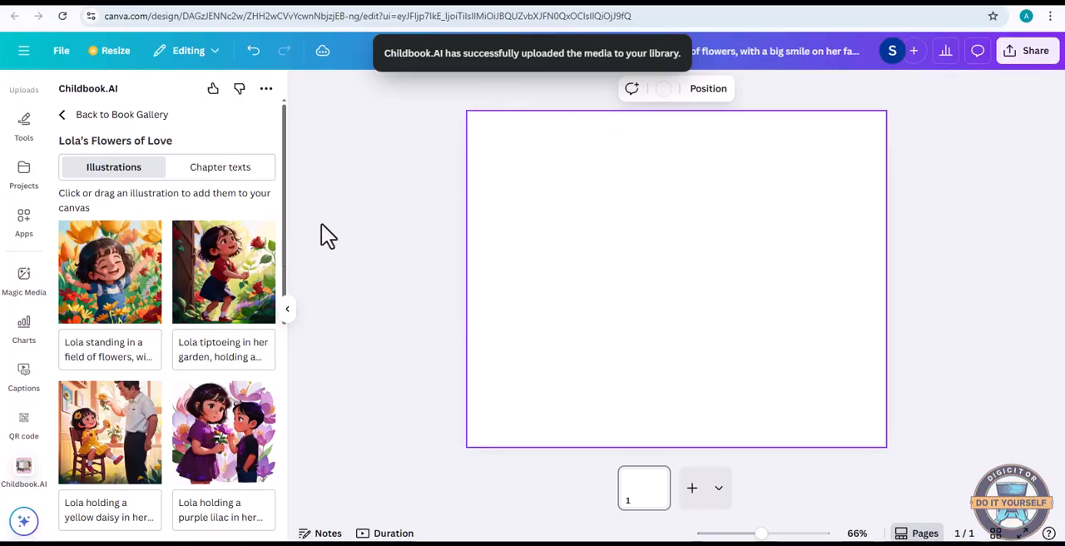
Look over the remaining example illustrations and open Magic Media for the blank page
scroll(245, 276, "down", 3)
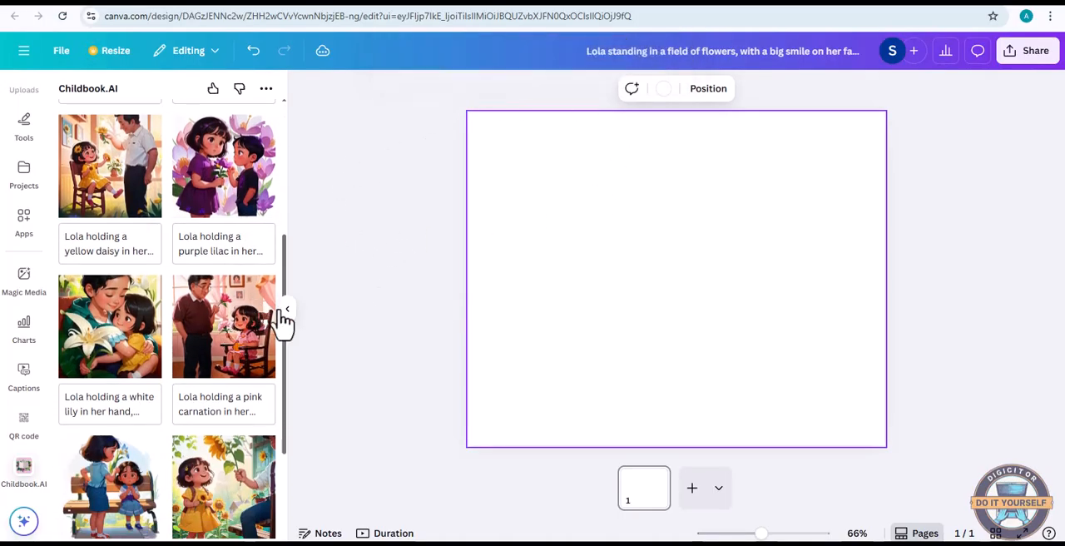
scroll(197, 259, "up", 4)
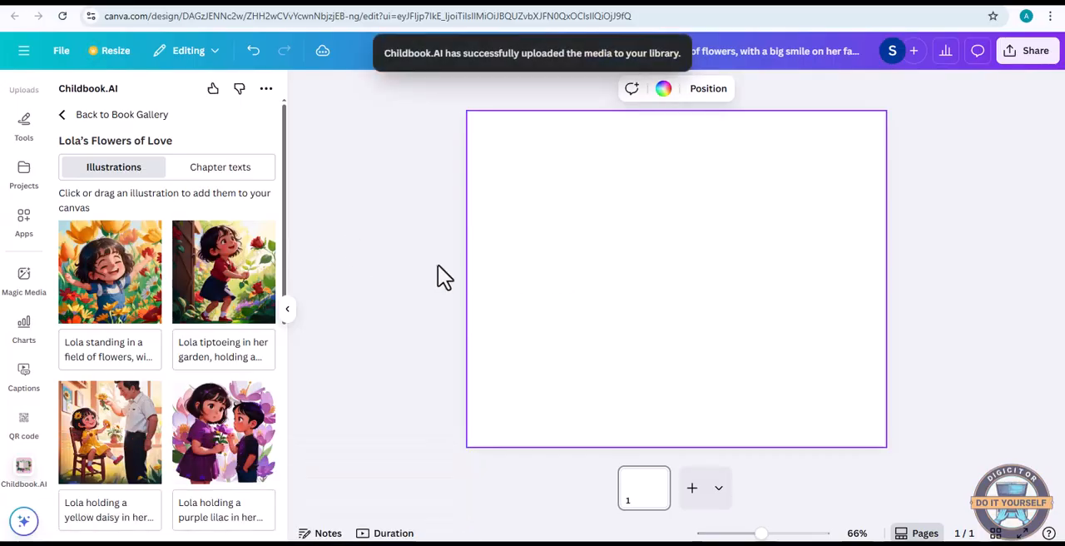
left_click(22, 293)
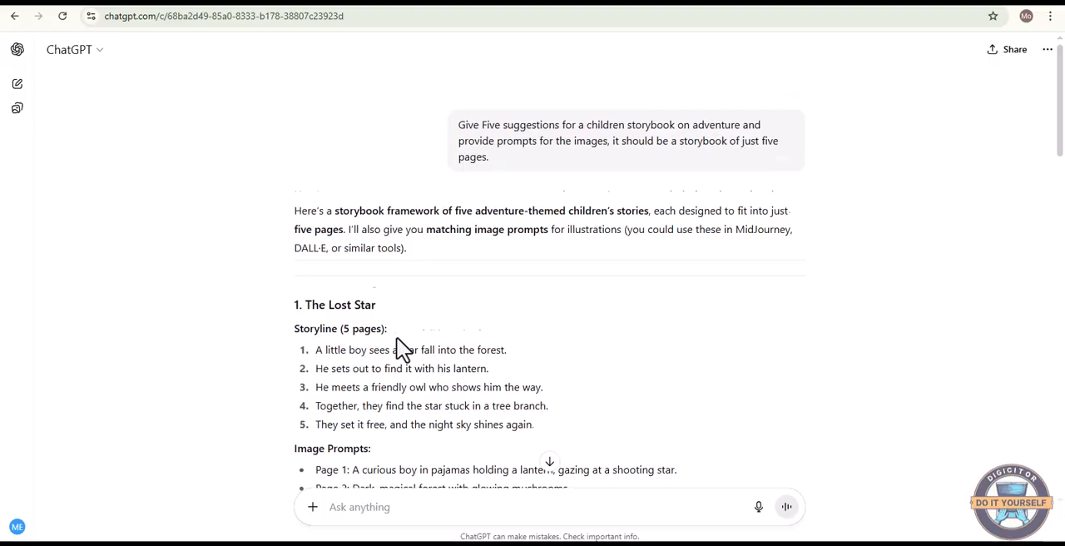
Switch to the ChatGPT conversation and copy the title of the first story, "The Lost Star"
scroll(392, 342, "down", 2)
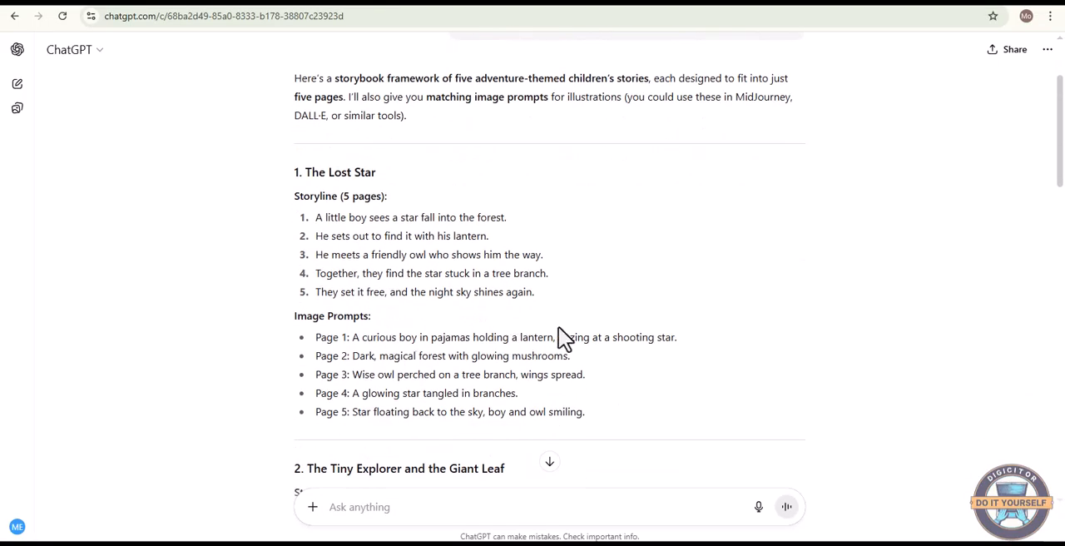
scroll(564, 338, "up", 1)
scroll(352, 189, "down", 1)
left_click_drag(304, 172, 409, 175)
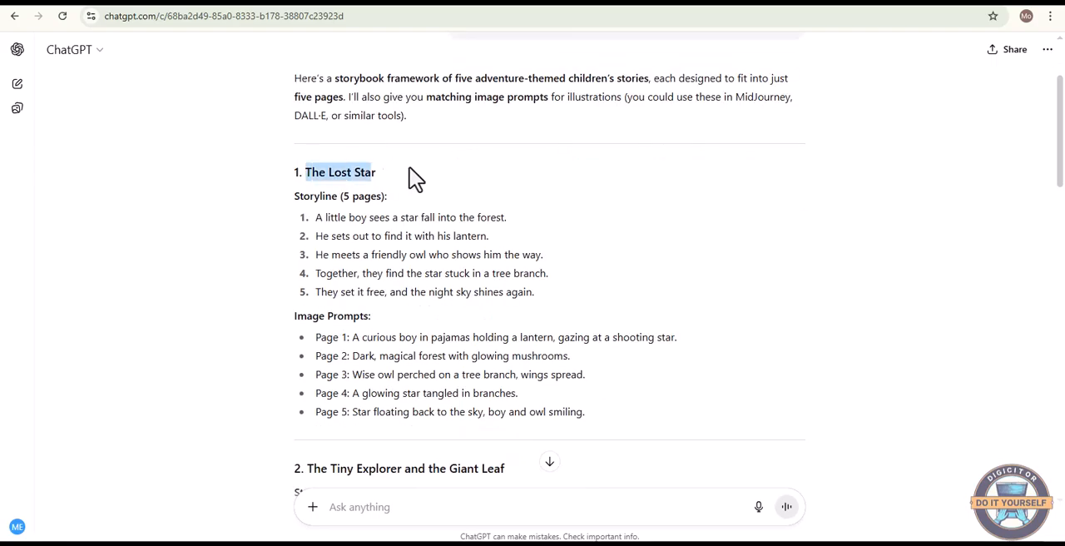
right_click(362, 179)
left_click(388, 198)
Ask ChatGPT to generate a design prompt for the cover of "The Lost Star"
scroll(680, 337, "down", 10)
scroll(575, 391, "down", 5)
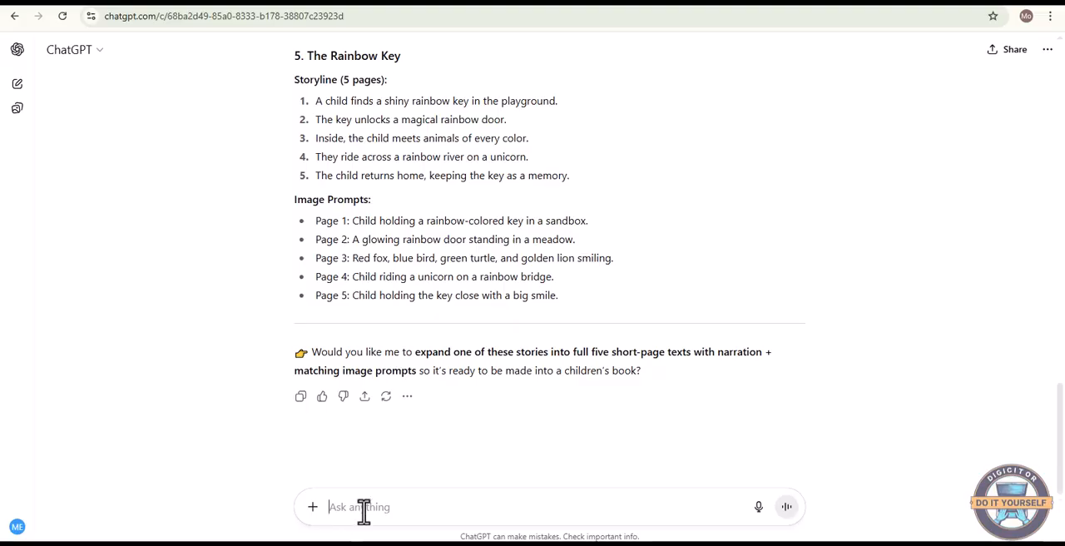
type("Please, generate prom")
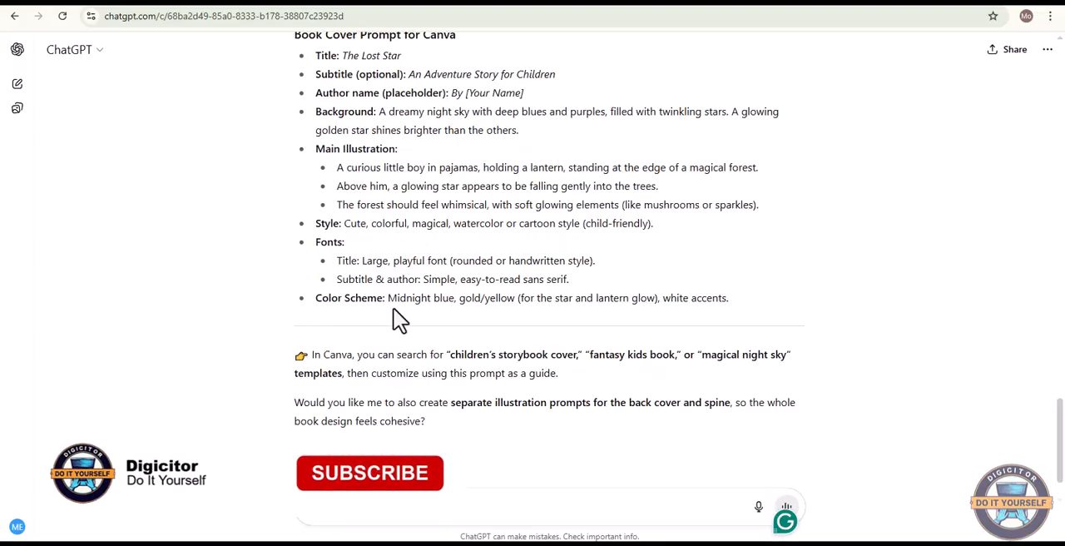
scroll(395, 320, "down", 1)
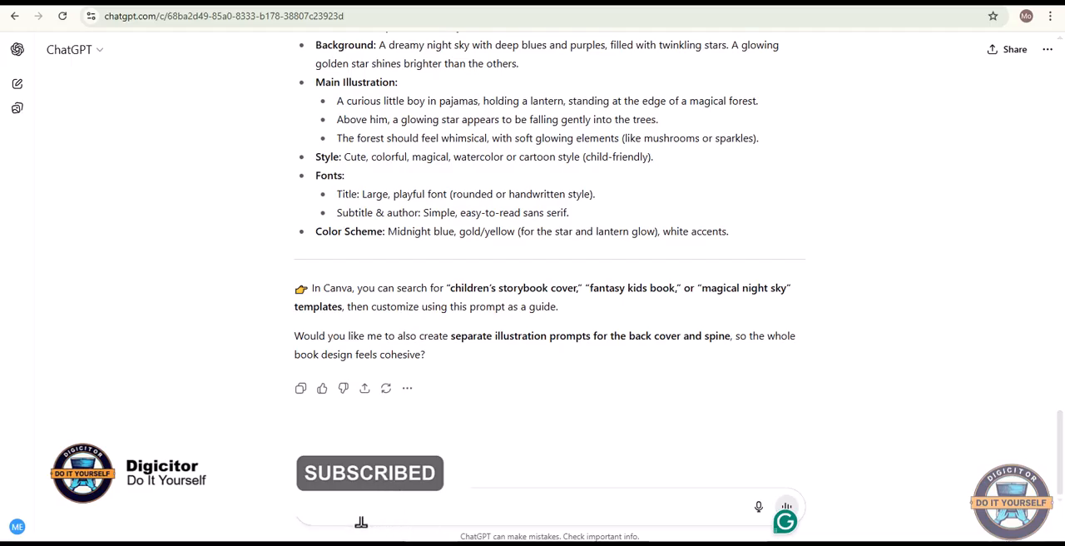
Ask ChatGPT to generate a short and terse cover prompt and indicate a dimension of 25 by 20cm
type("g")
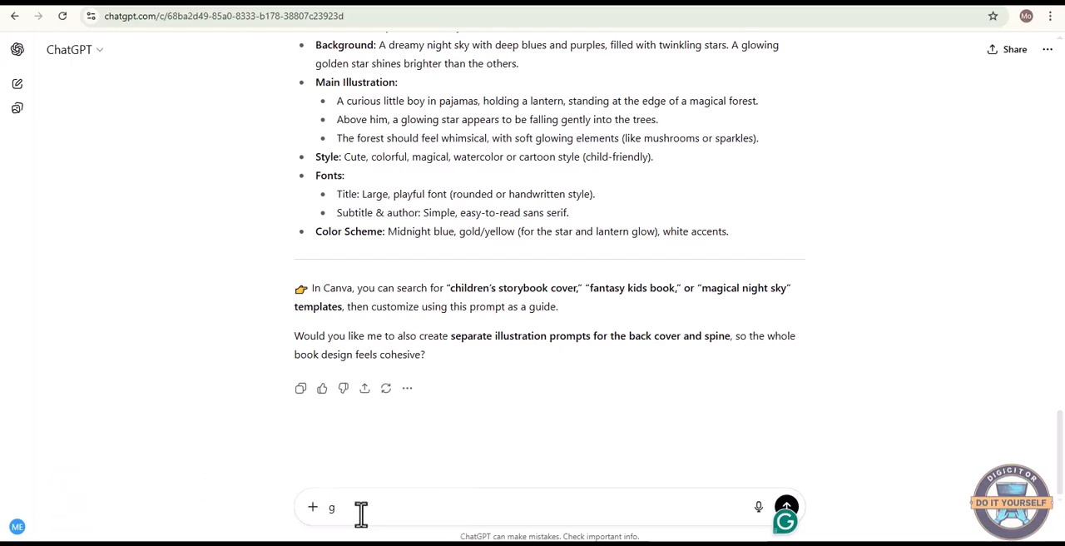
key("BackSpace")
type("generate a prompt for it, short and terse")
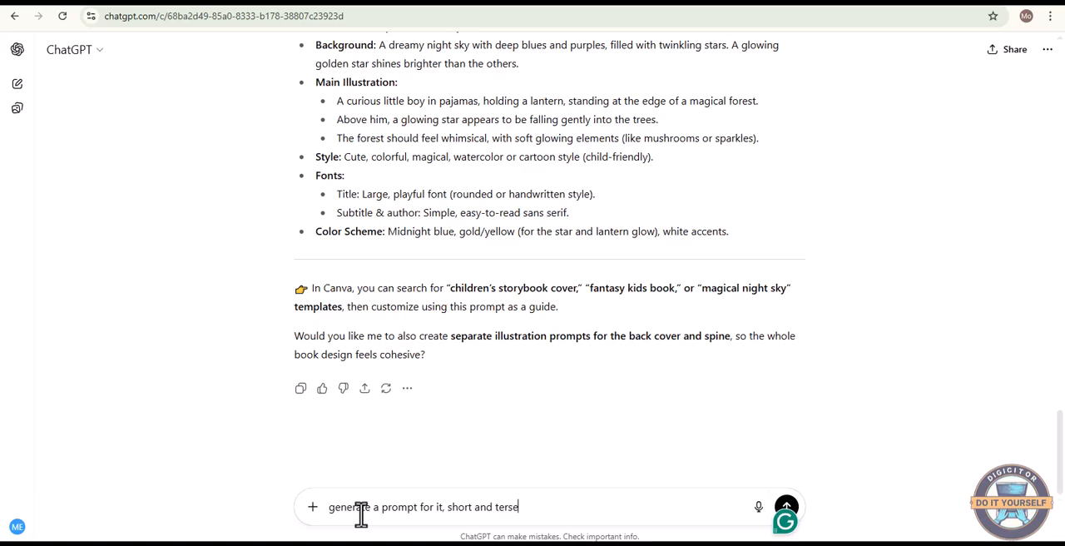
key("Return")
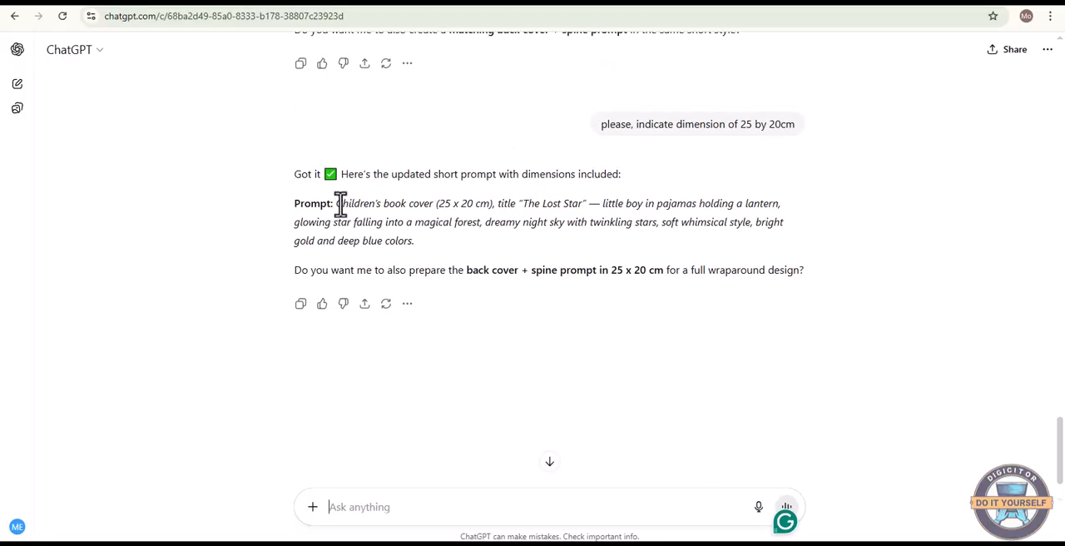
Copy the 25 x 20 cm cover prompt, switch to Canva and generate images from it in Magic Media
left_click_drag(337, 203, 428, 249)
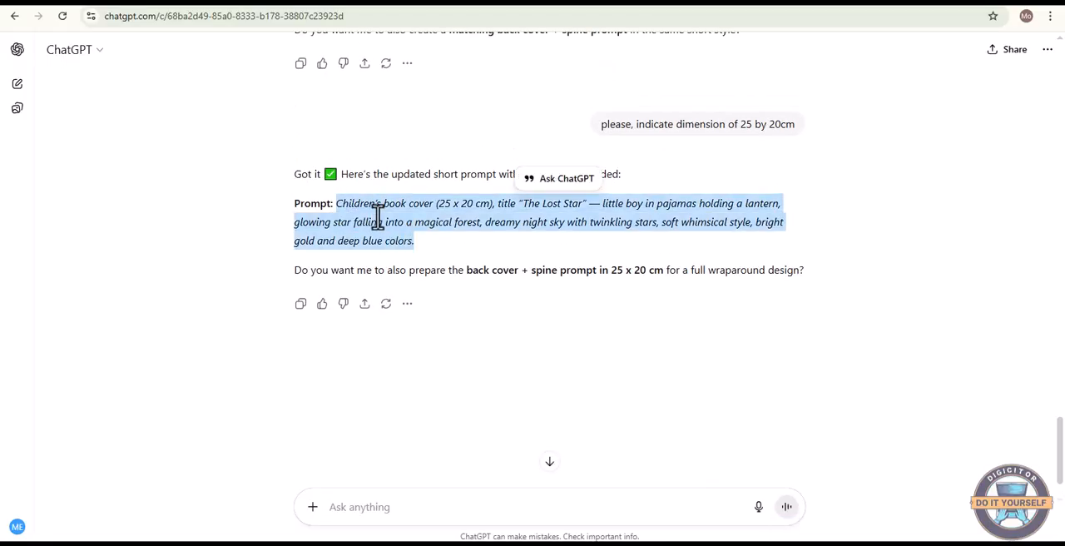
right_click(377, 216)
left_click(428, 237)
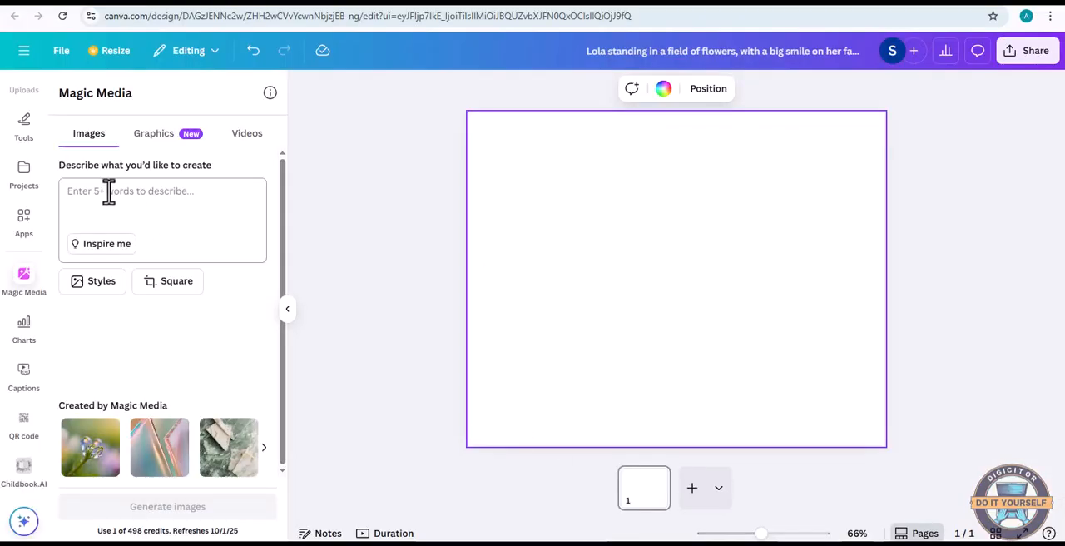
left_click(107, 190)
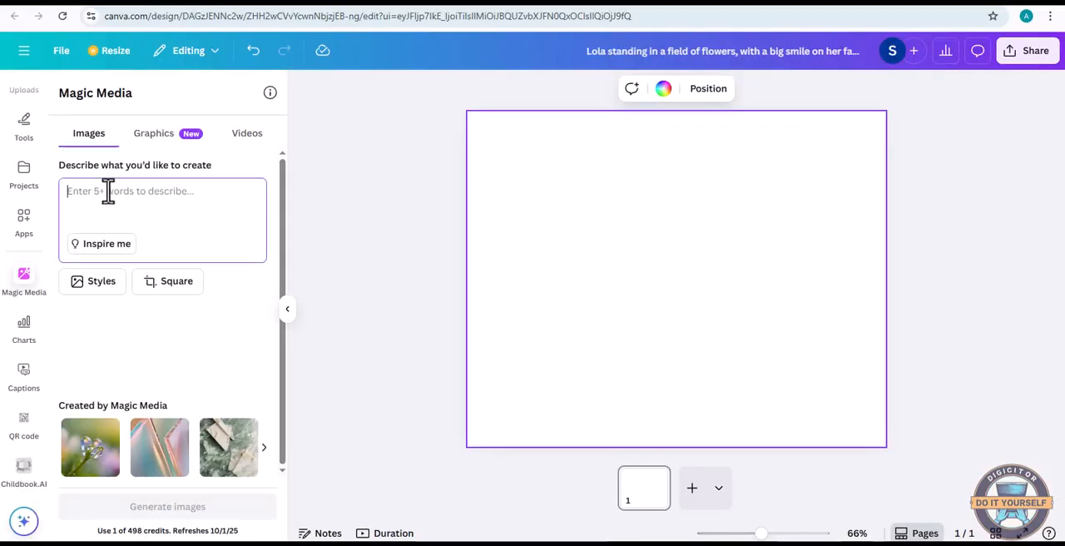
right_click(109, 196)
left_click(148, 359)
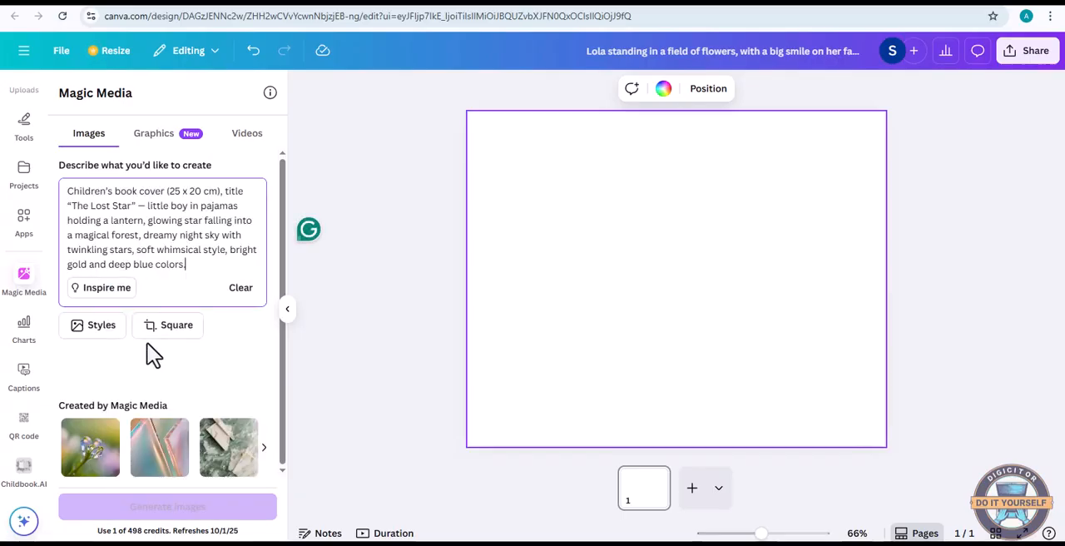
left_click(140, 509)
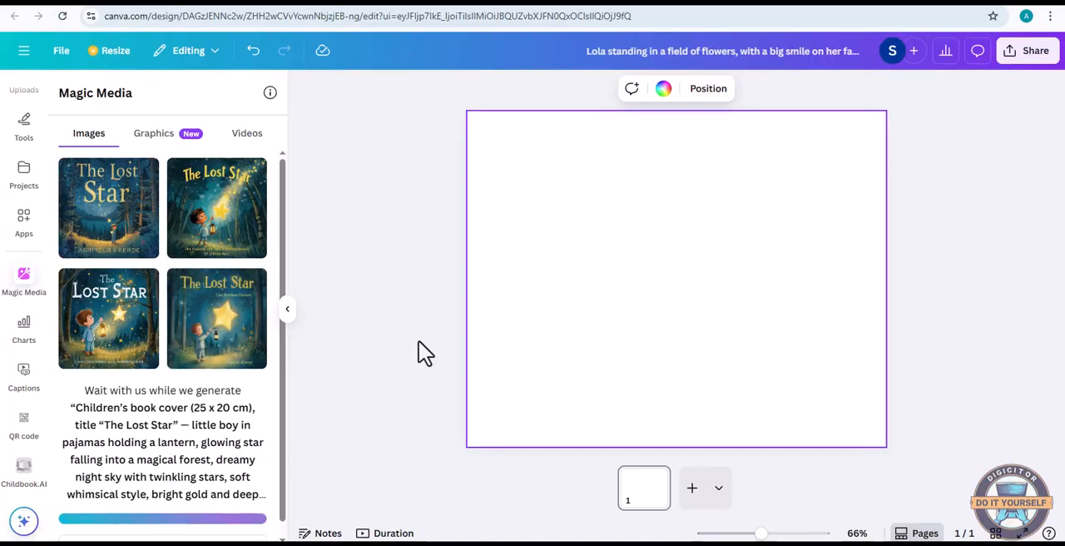
Set the generated "The Lost Star" cover with the boy raising his hand to the star as the page background and add a second page
left_click(129, 337)
right_click(618, 341)
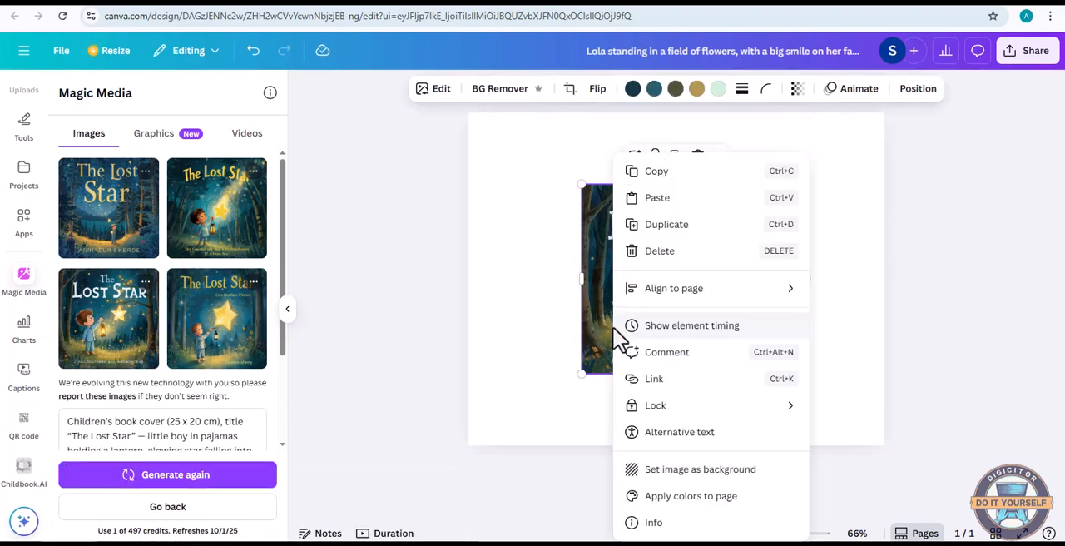
left_click(706, 469)
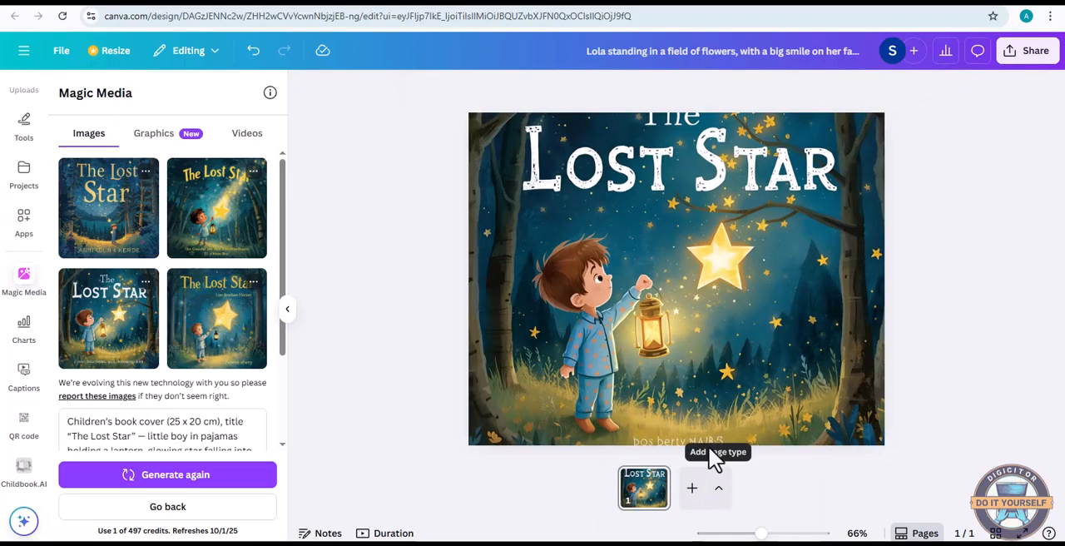
left_click(775, 249)
left_click(692, 489)
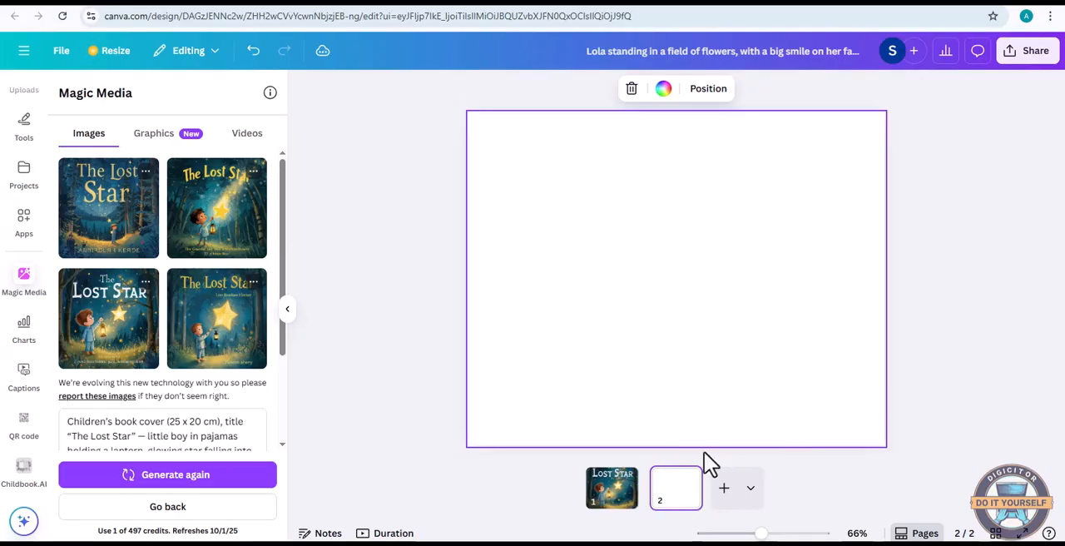
Switch to ChatGPT and copy the Page 1 image prompt about a curious boy gazing at a shooting star
left_click(617, 543)
scroll(610, 339, "up", 10)
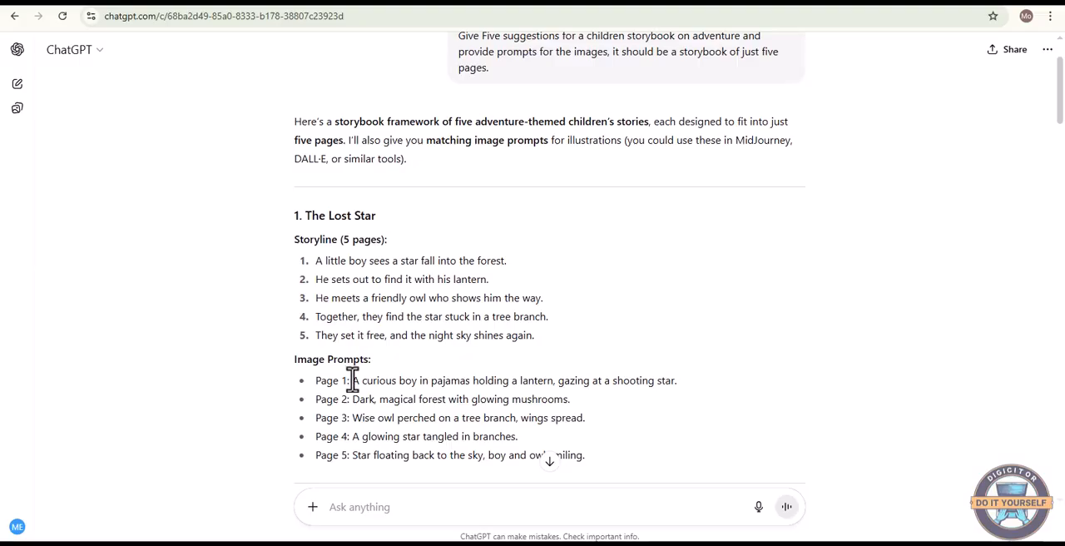
left_click_drag(353, 380, 681, 398)
right_click(622, 380)
left_click(655, 397)
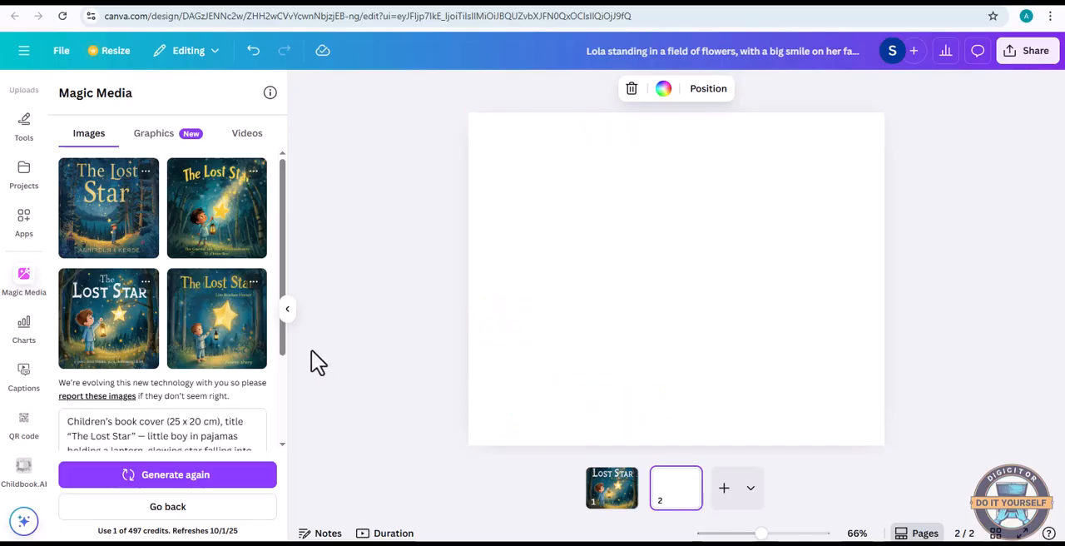
Generate Magic Media images from the copied prompt and set the cartoon boy with lanterns and a shooting star as page 2's background
left_click(179, 511)
left_click(105, 191)
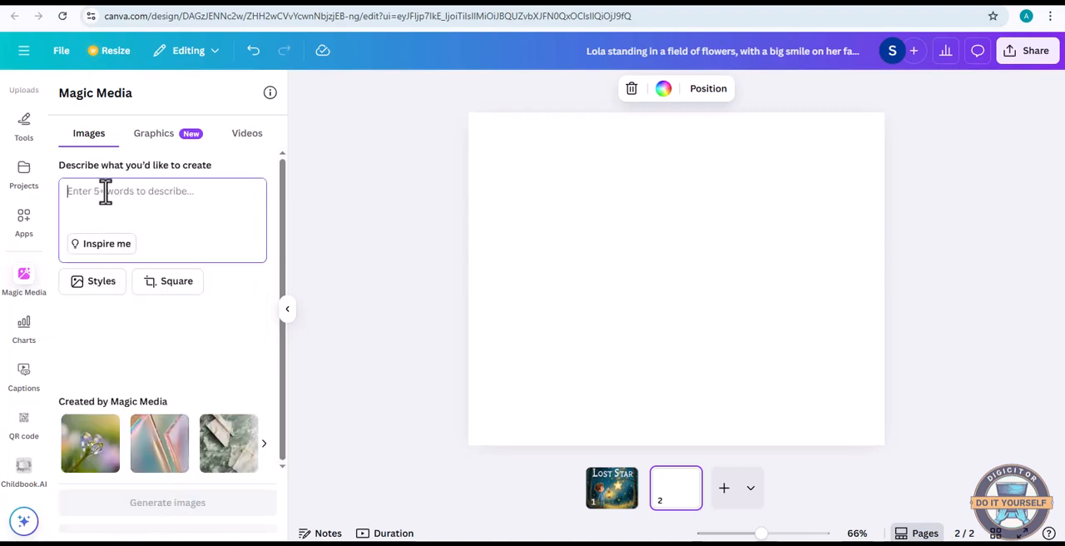
right_click(106, 191)
left_click(155, 343)
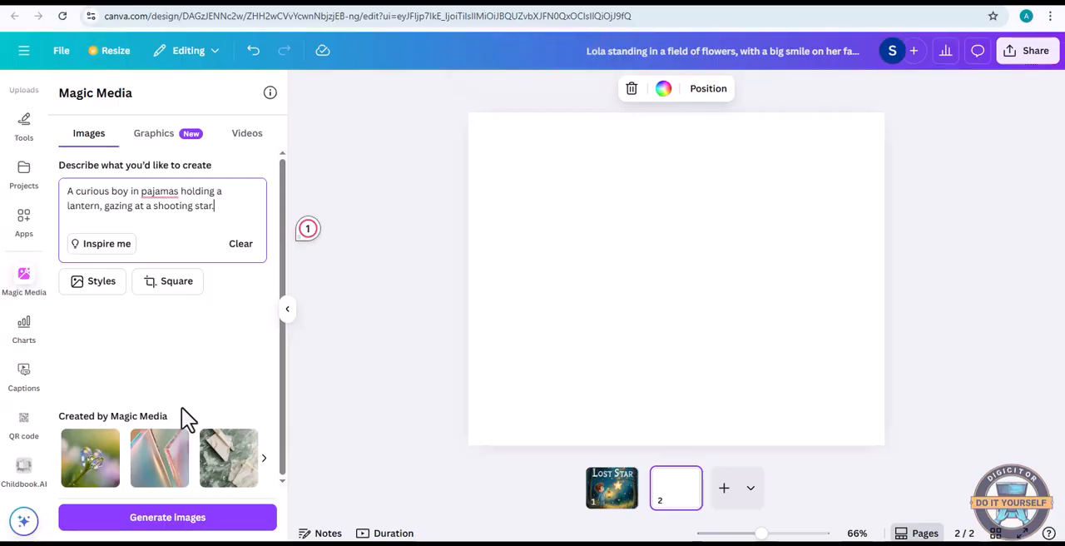
left_click(167, 517)
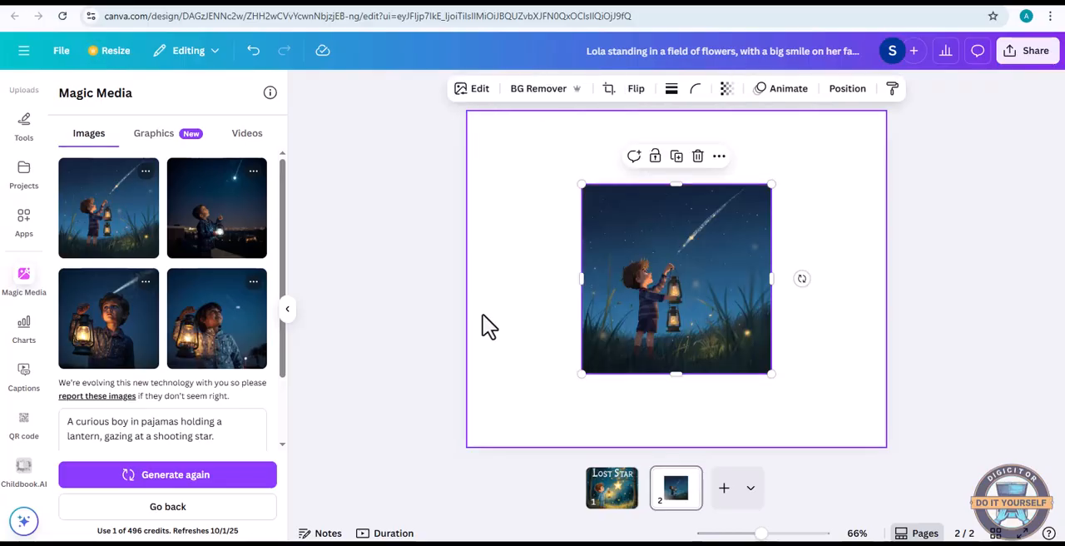
right_click(687, 331)
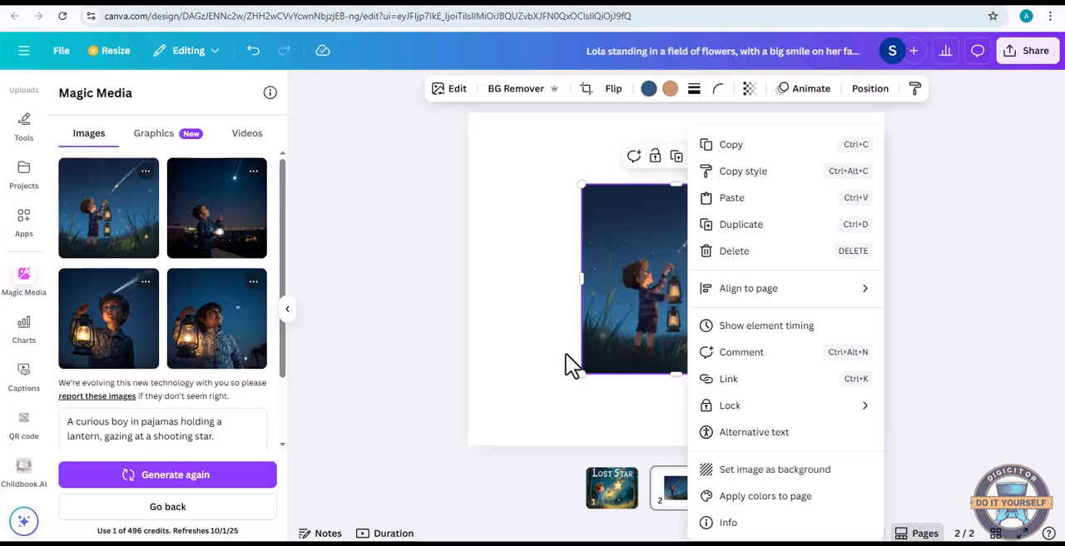
left_click(756, 469)
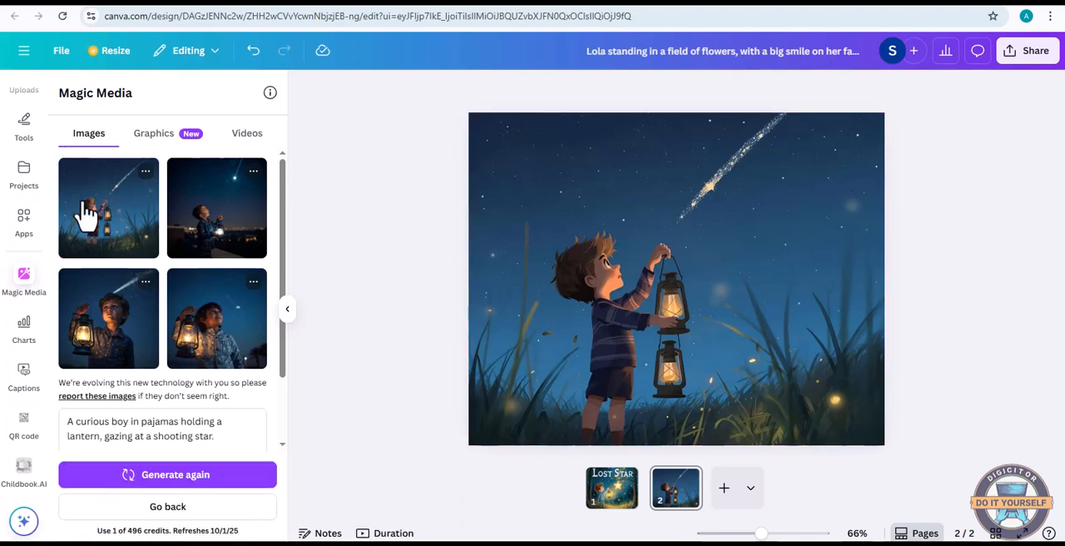
Add a heading text element to page 2
scroll(25, 256, "up", 3)
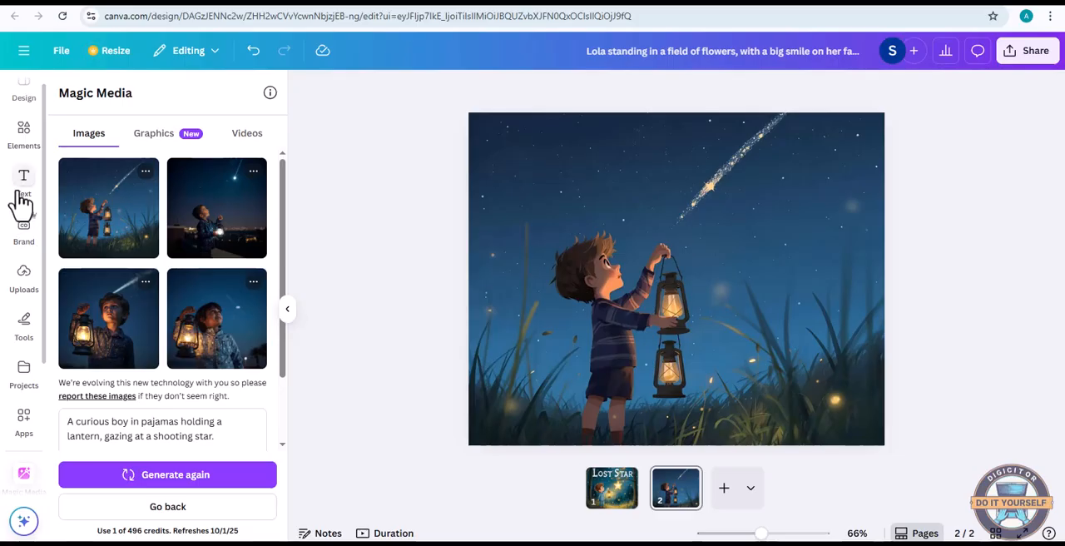
left_click(22, 196)
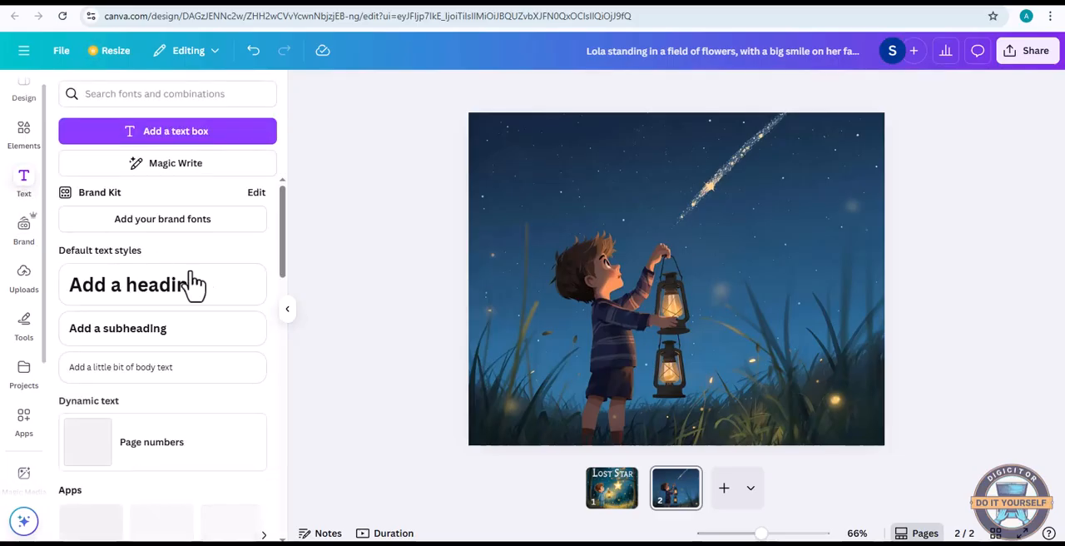
left_click(143, 304)
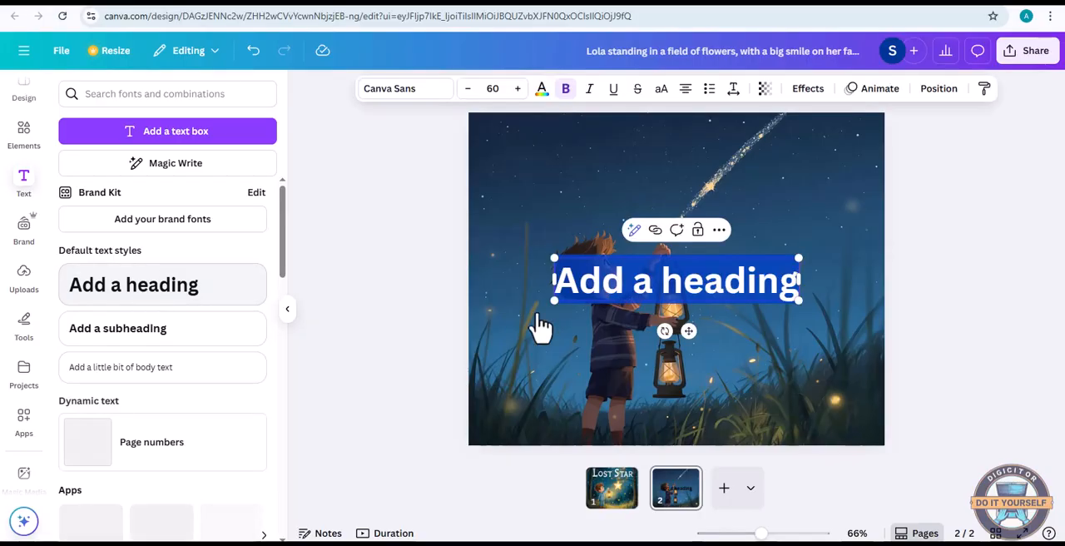
left_click(687, 281)
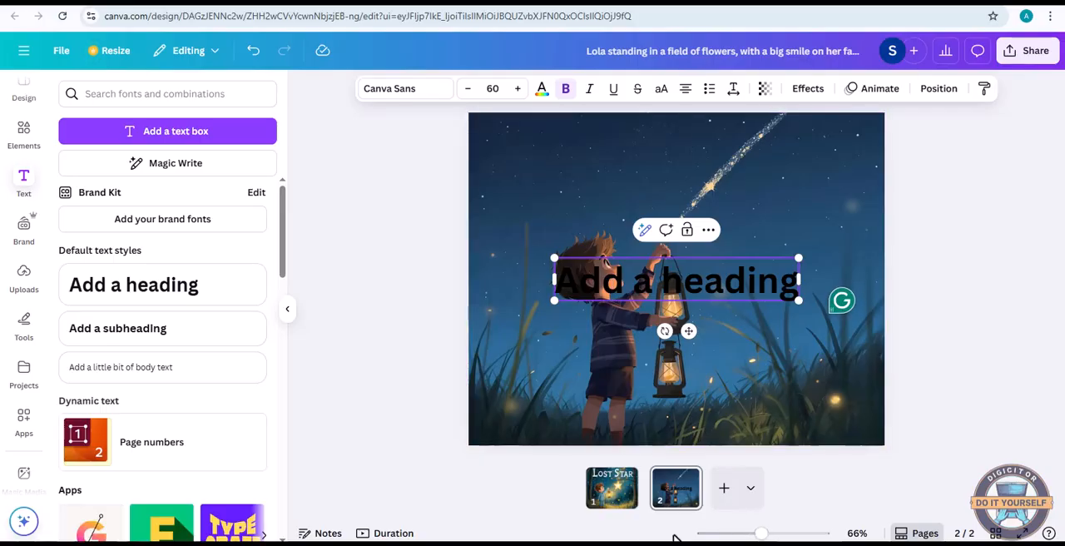
Copy the first storyline sentence from ChatGPT and replace page 2's heading with "A little boy sees a star fall into the forest."
left_click(601, 541)
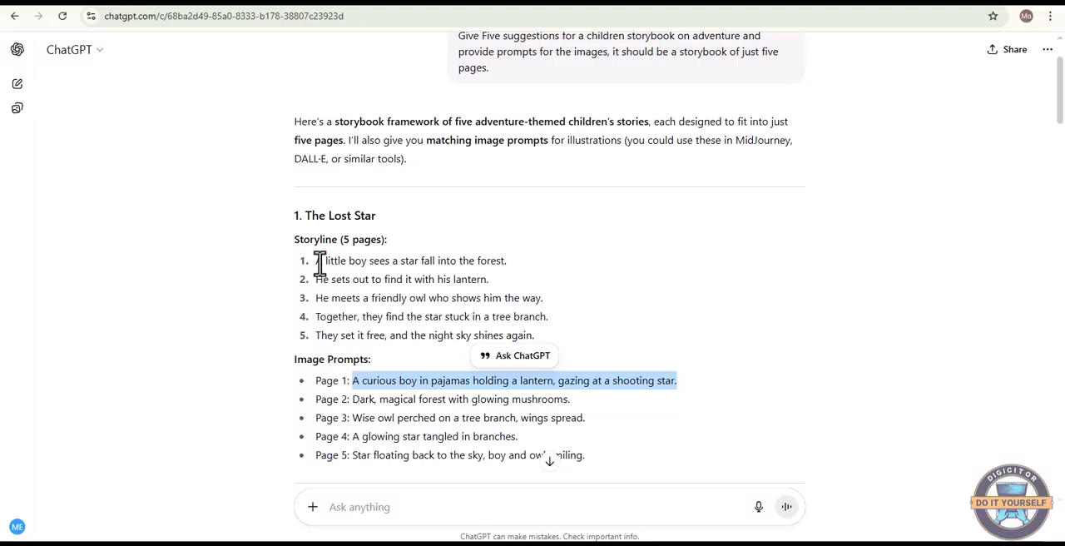
left_click_drag(315, 260, 531, 264)
right_click(486, 268)
left_click(504, 275)
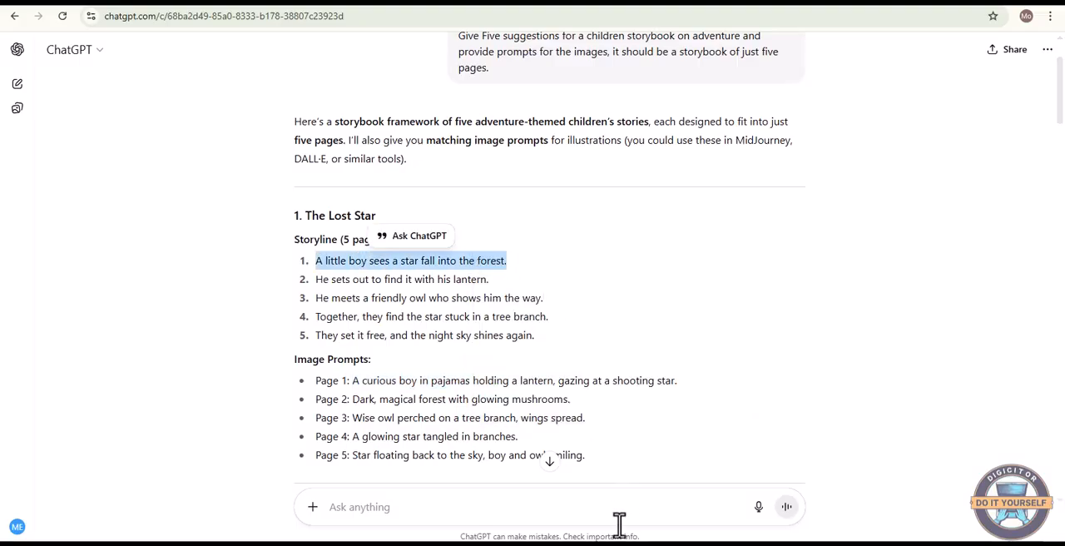
key("alt+Tab")
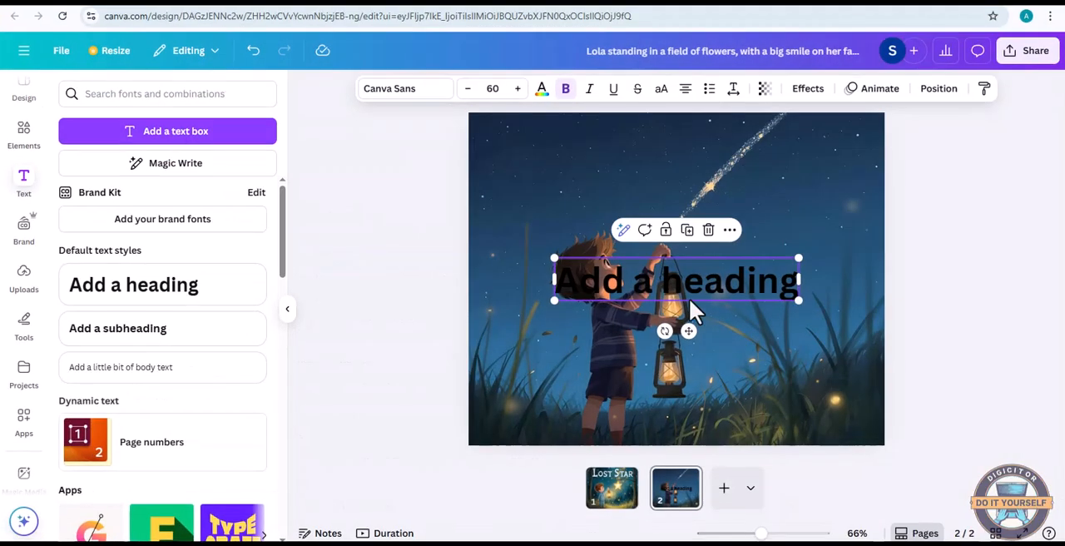
double_click(683, 279)
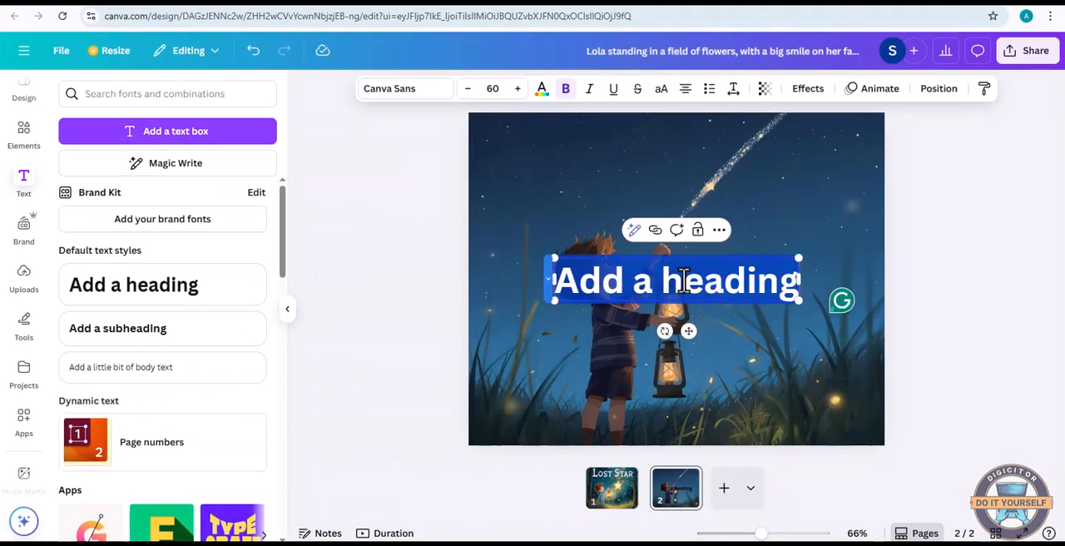
key("ctrl+v")
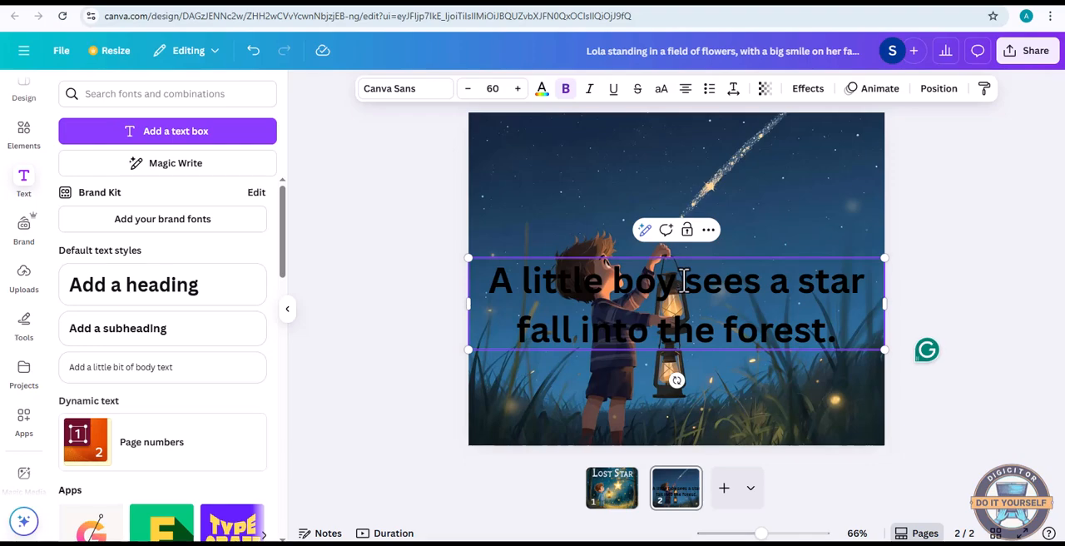
Change the font of the whole story sentence on page 2 to Poppins
key("ctrl+a")
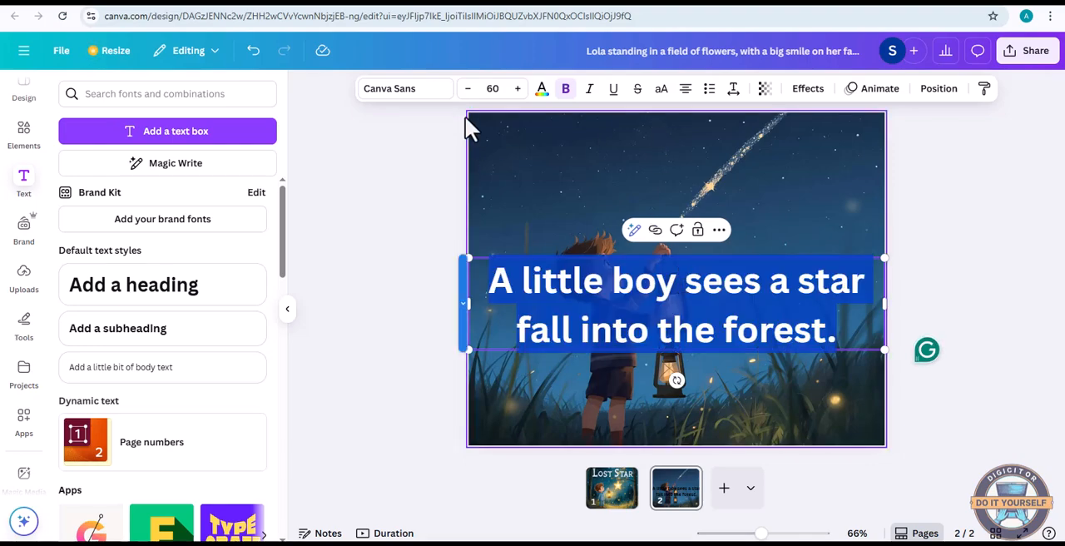
left_click(437, 95)
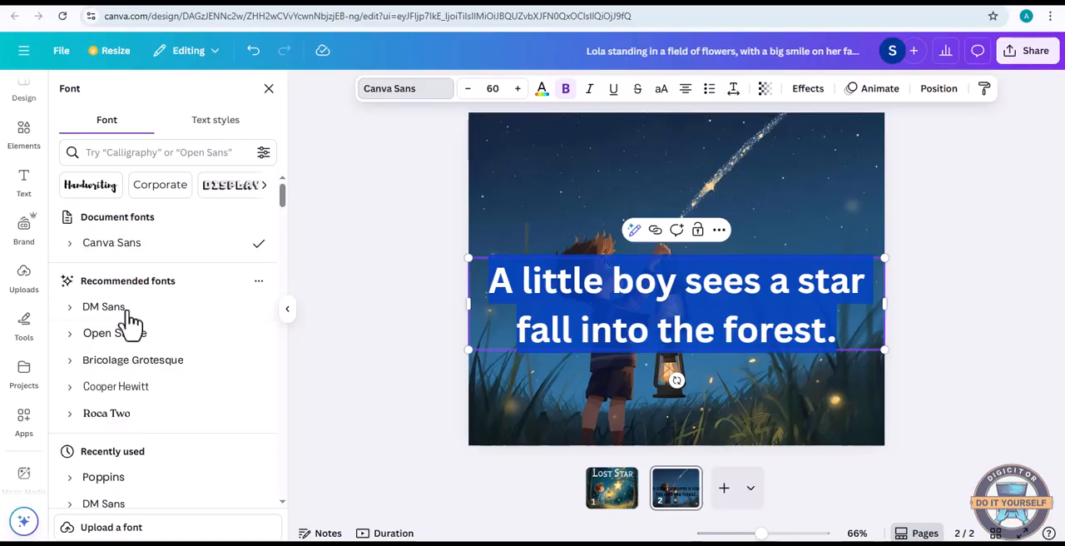
scroll(136, 333, "down", 1)
scroll(133, 341, "down", 1)
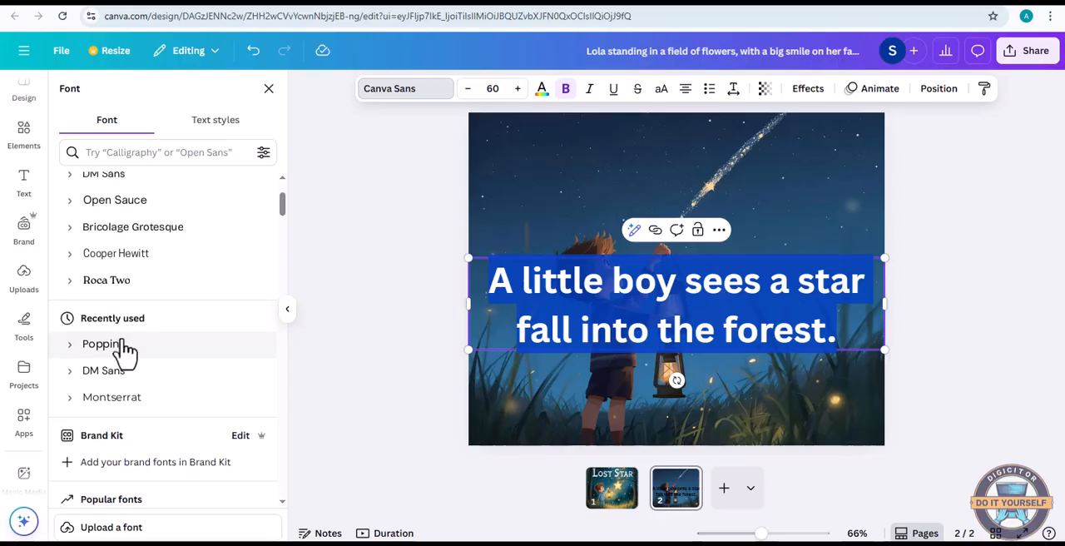
left_click(121, 347)
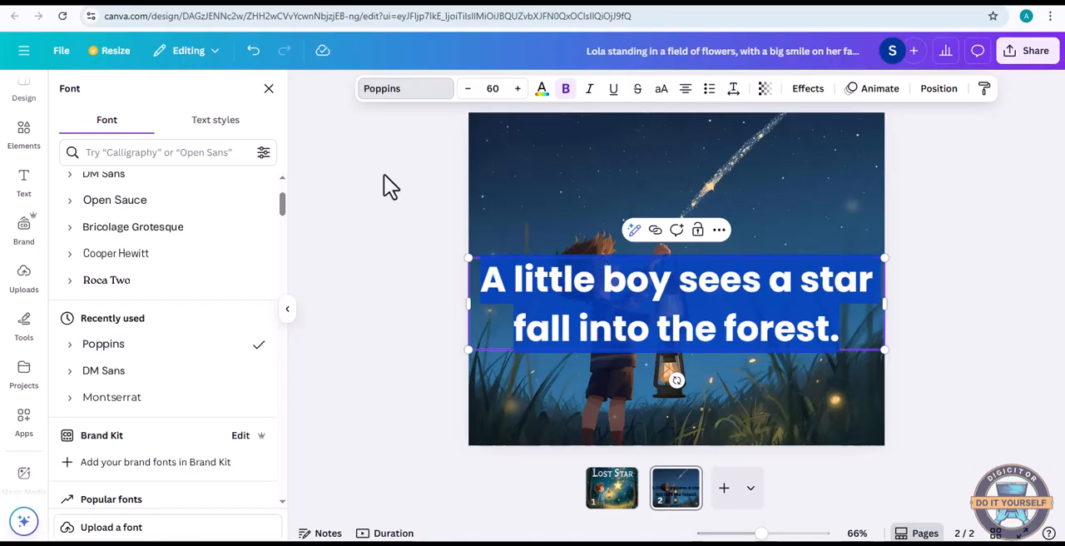
Reduce the font size of the story sentence to 48
left_click(468, 89)
left_click(467, 89)
left_click(467, 89)
left_click(467, 89)
left_click(467, 89)
left_click(468, 89)
left_click(468, 89)
Reduce the font size of page 2's story sentence to 38
left_click(468, 89)
left_click(468, 89)
left_click(468, 89)
left_click(467, 89)
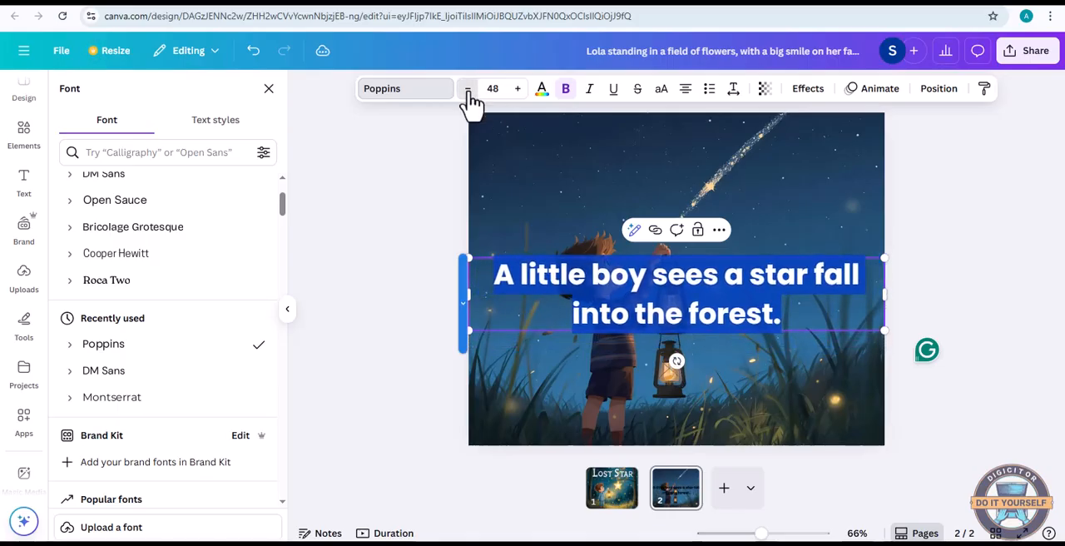
left_click(468, 89)
left_click(468, 89)
left_click(467, 89)
left_click(468, 90)
left_click(467, 89)
left_click(468, 89)
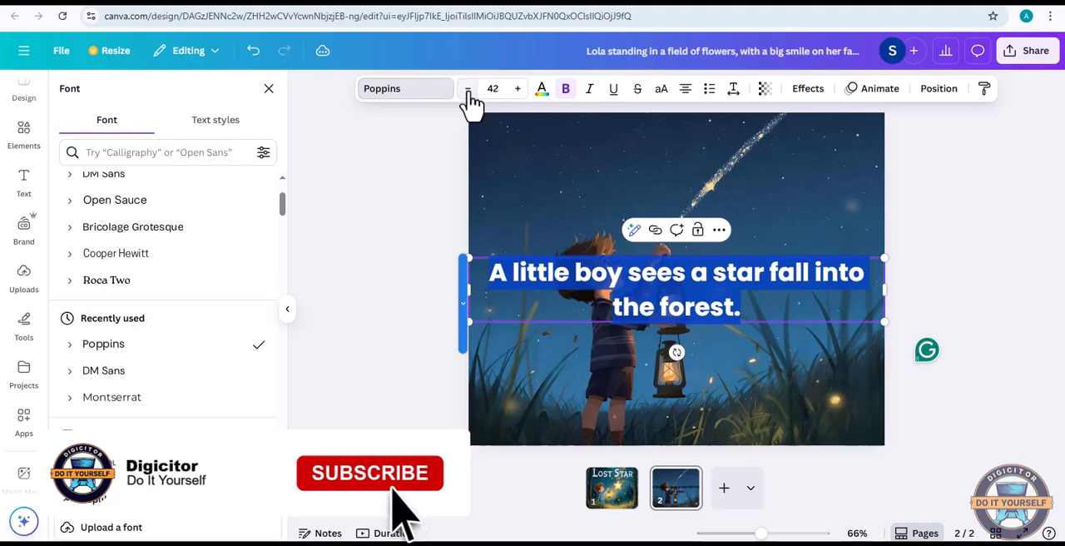
left_click(468, 89)
left_click(468, 89)
left_click(469, 94)
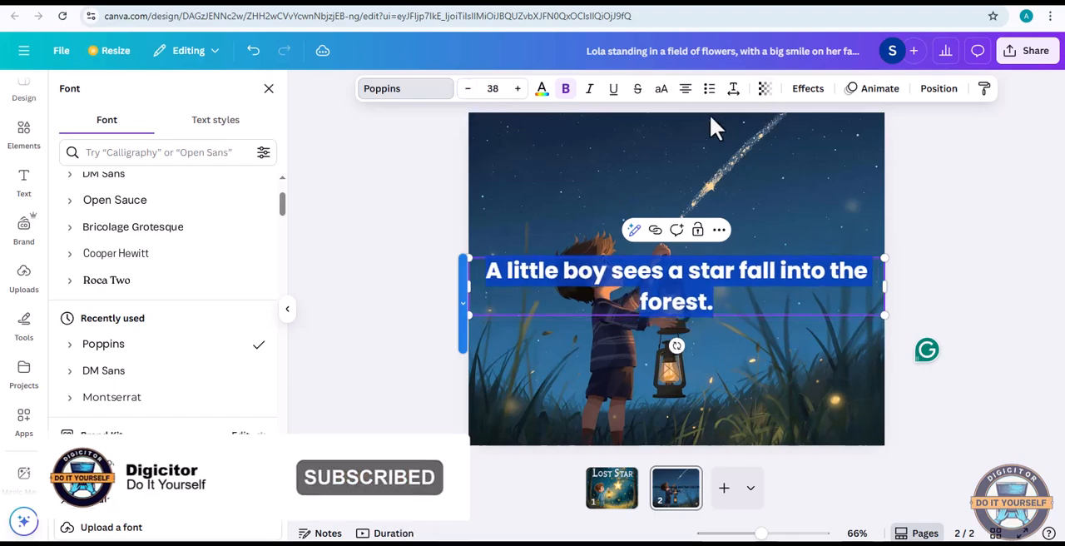
Right-align page 2's story sentence and narrow its text box from the left so it wraps onto three lines beside the boy
left_click(686, 93)
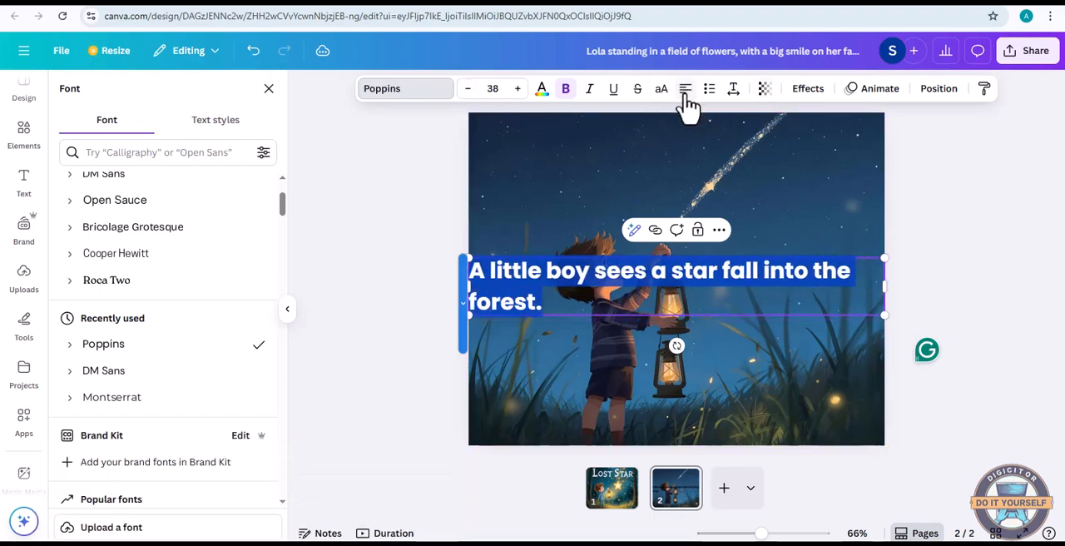
left_click(686, 93)
left_click(686, 93)
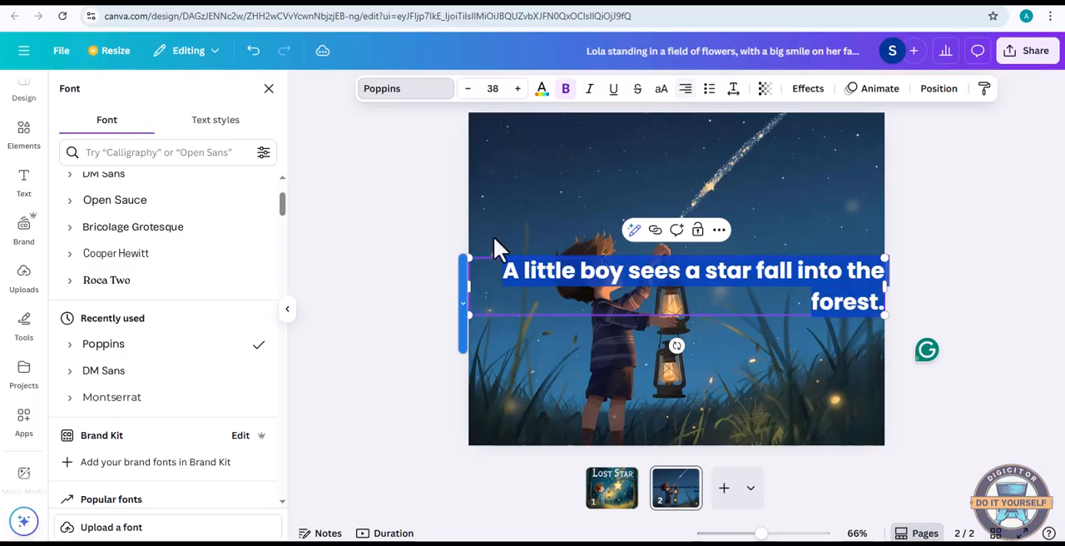
left_click_drag(467, 290, 704, 290)
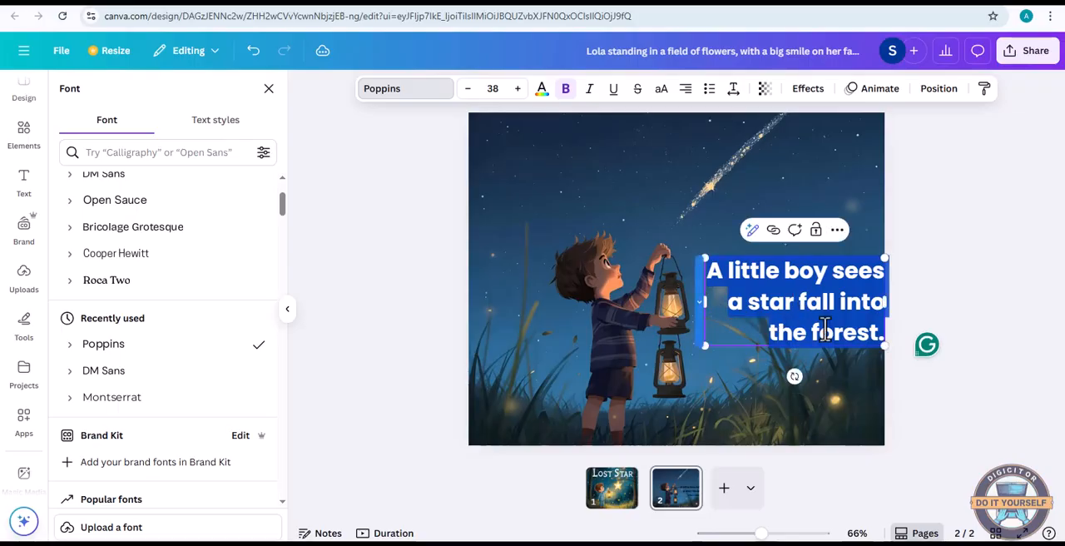
Move the story sentence down into the lower-right corner of the page 2 illustration
key("Escape")
key("Escape")
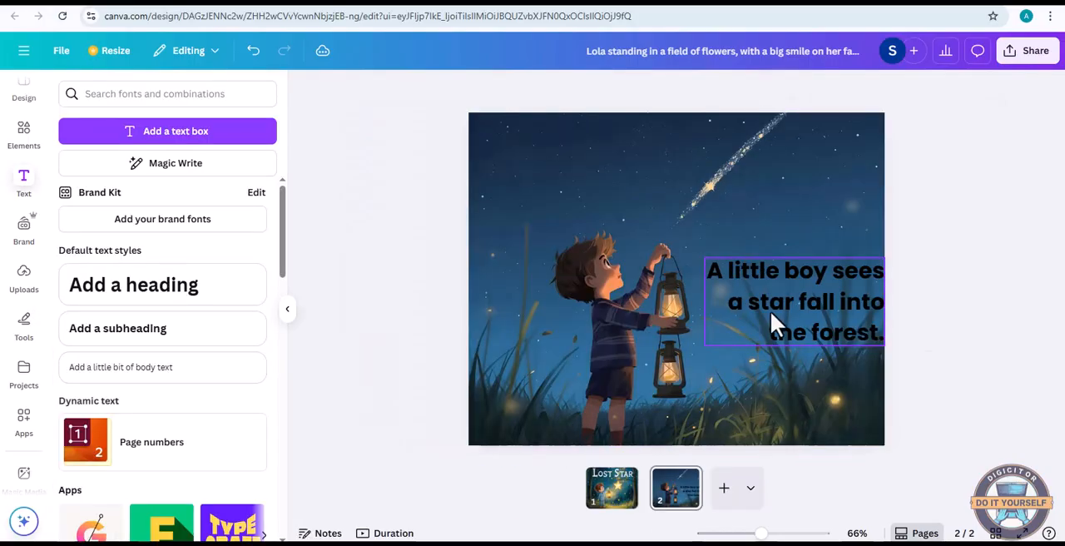
left_click(773, 315)
left_click_drag(789, 318, 782, 406)
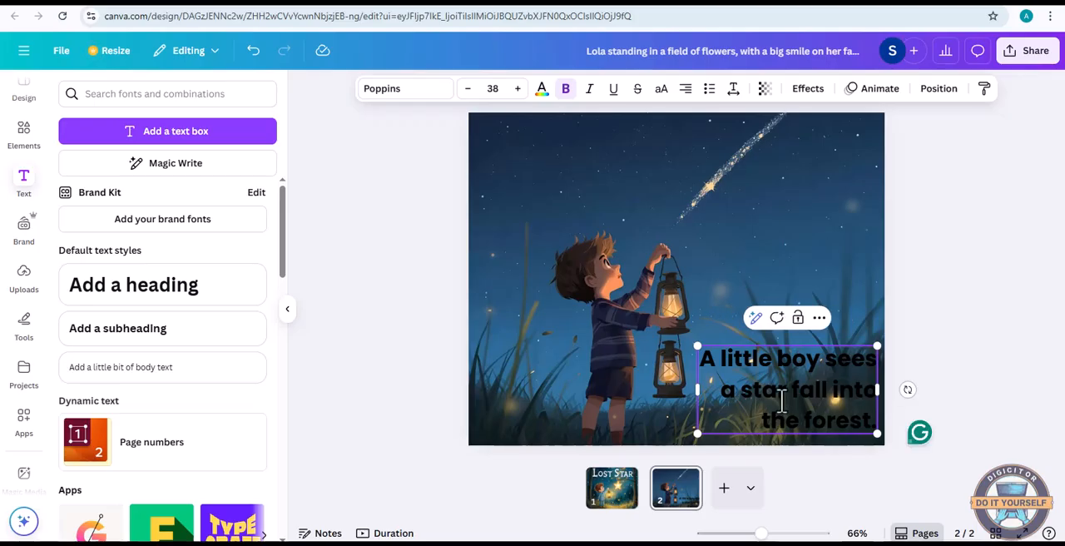
Change the color of the whole story sentence on page 2 to white
double_click(782, 402)
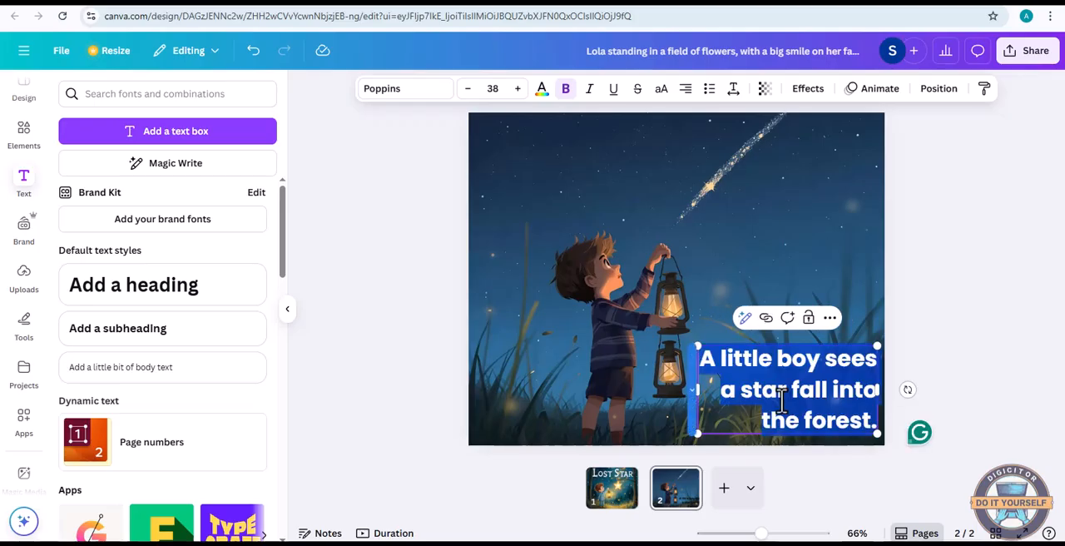
left_click(542, 91)
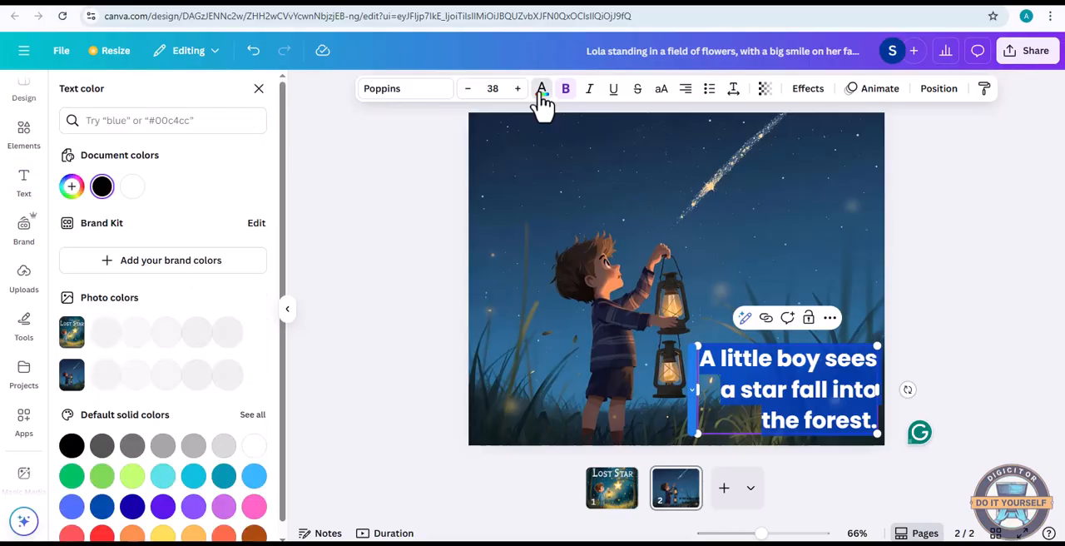
left_click(138, 189)
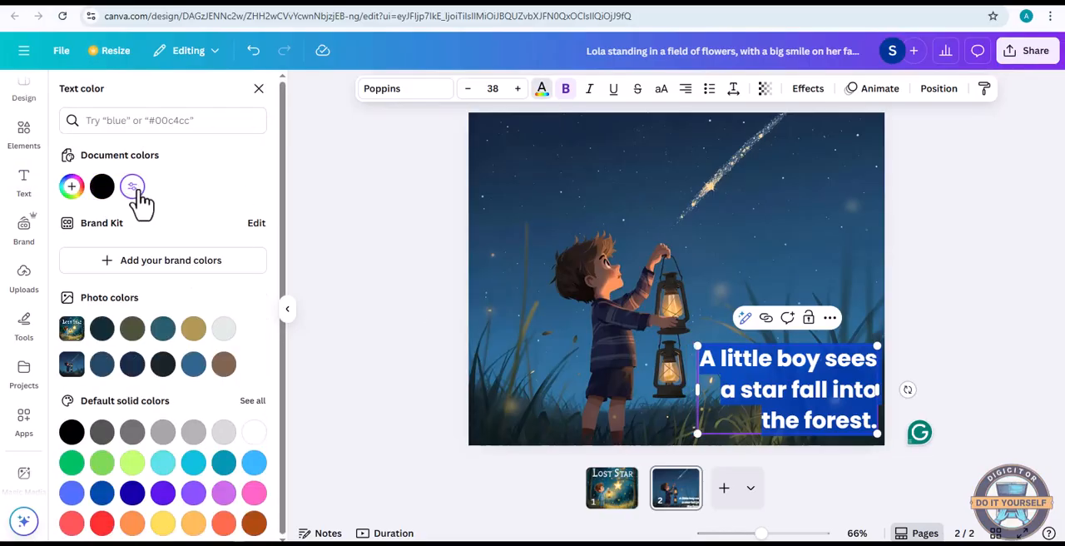
left_click(589, 411)
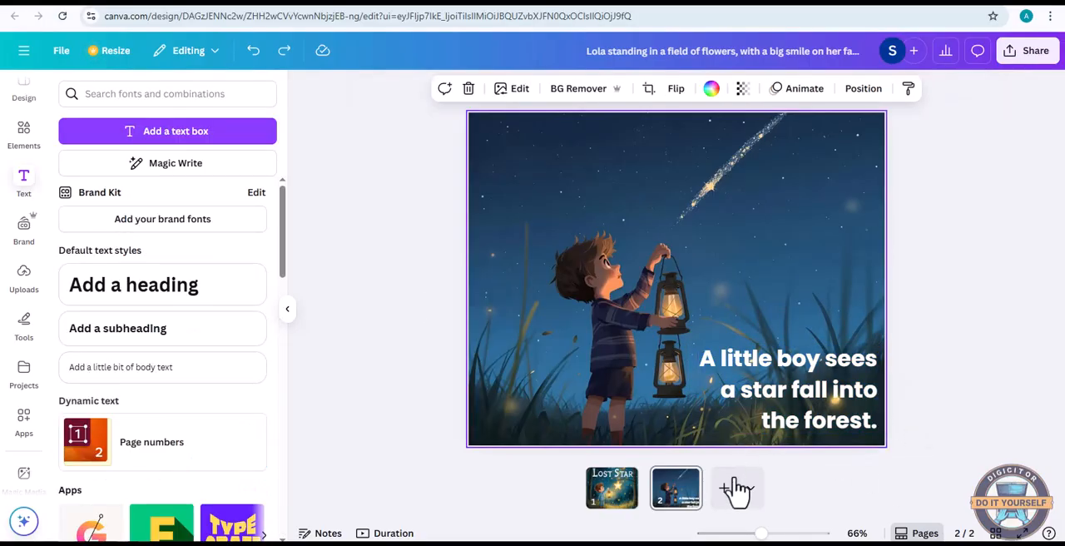
Add a blank page 3 and copy the Page 2 image prompt "Dark, magical forest with glowing mushrooms." from ChatGPT
left_click(725, 489)
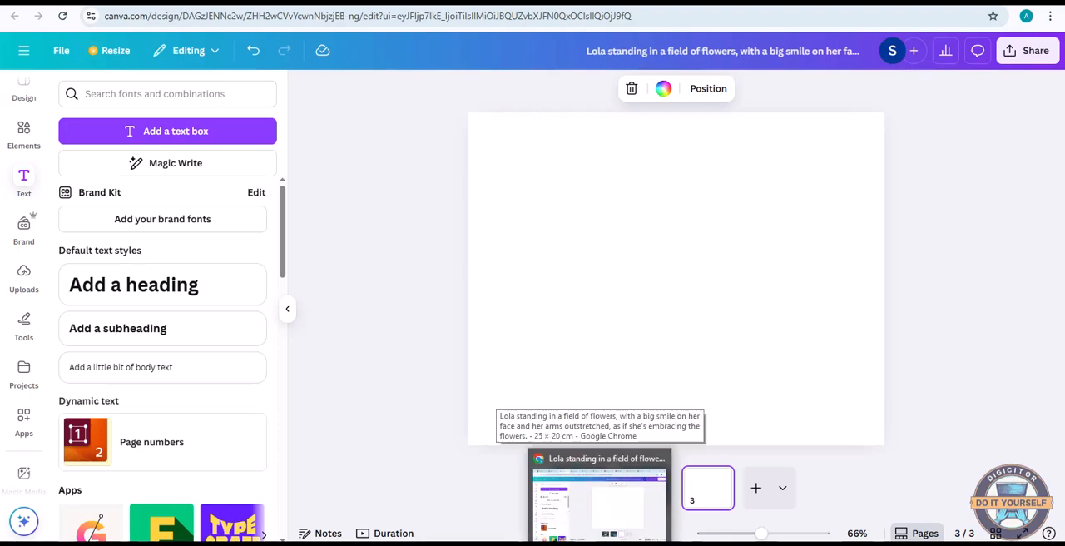
left_click(601, 543)
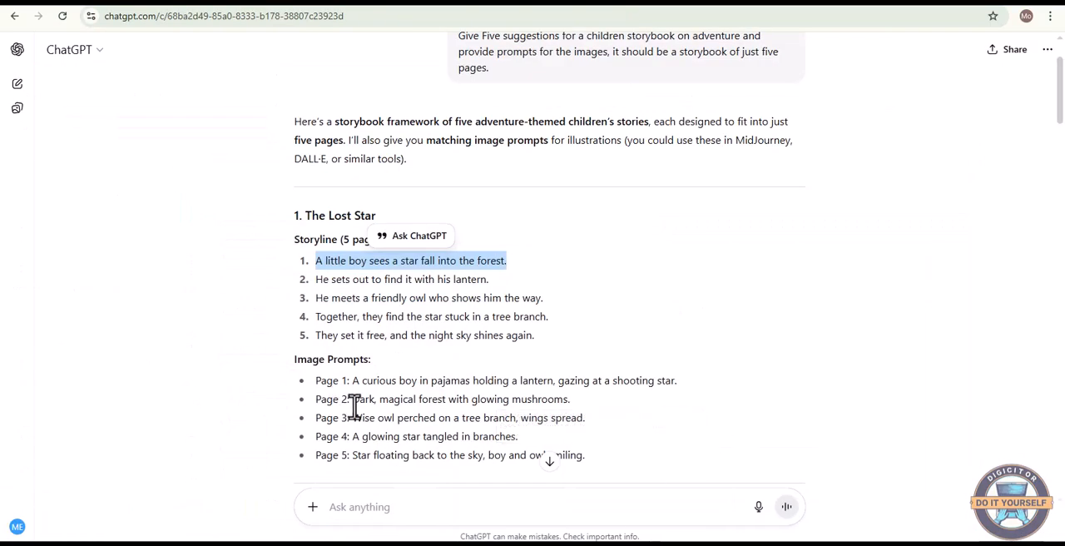
left_click_drag(353, 406, 556, 401)
left_click(596, 258)
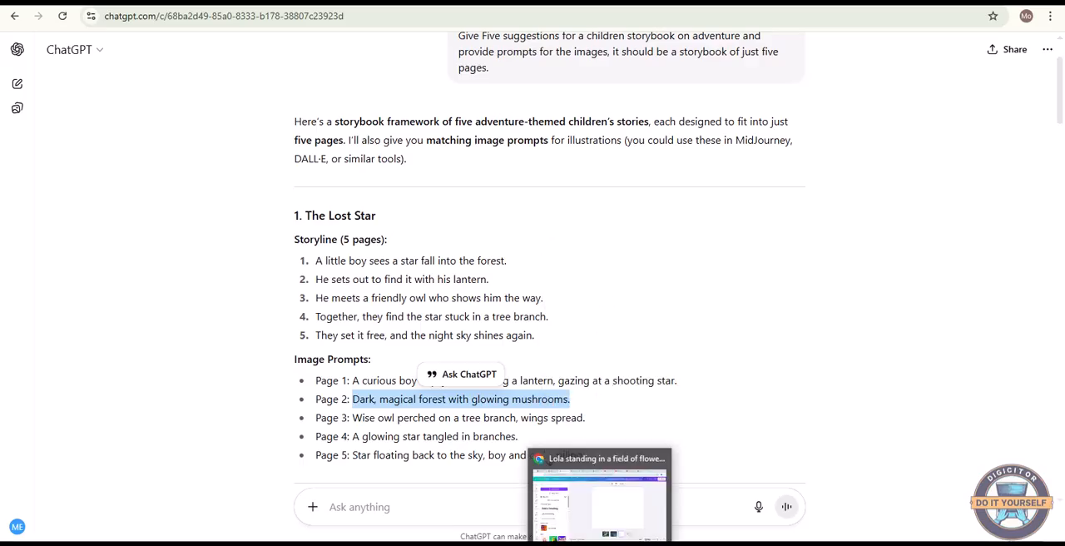
Return to Canva and generate Magic Media images from the prompt "Dark, magical forest with glowing mushrooms."
left_click(601, 504)
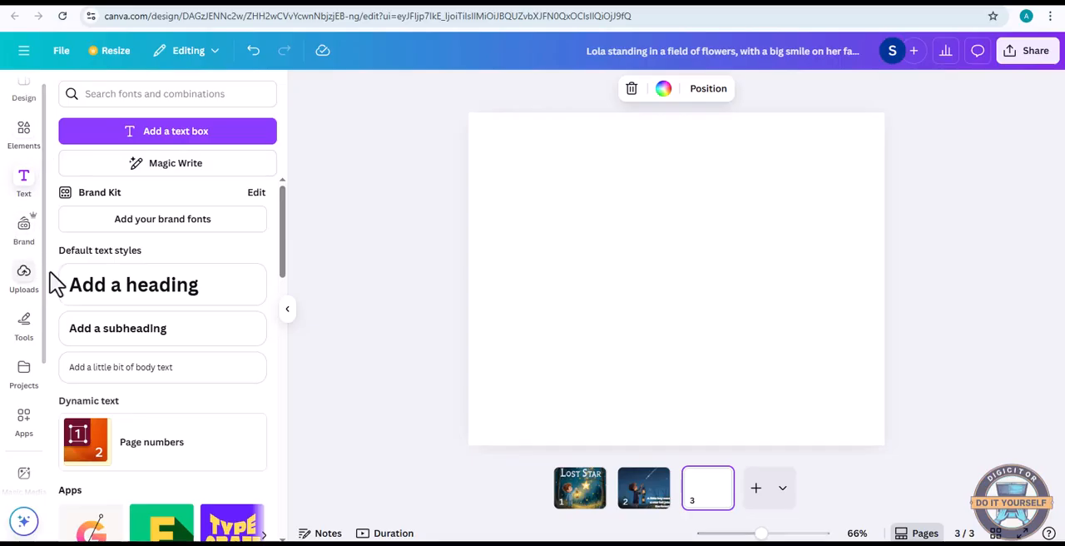
scroll(21, 391, "down", 2)
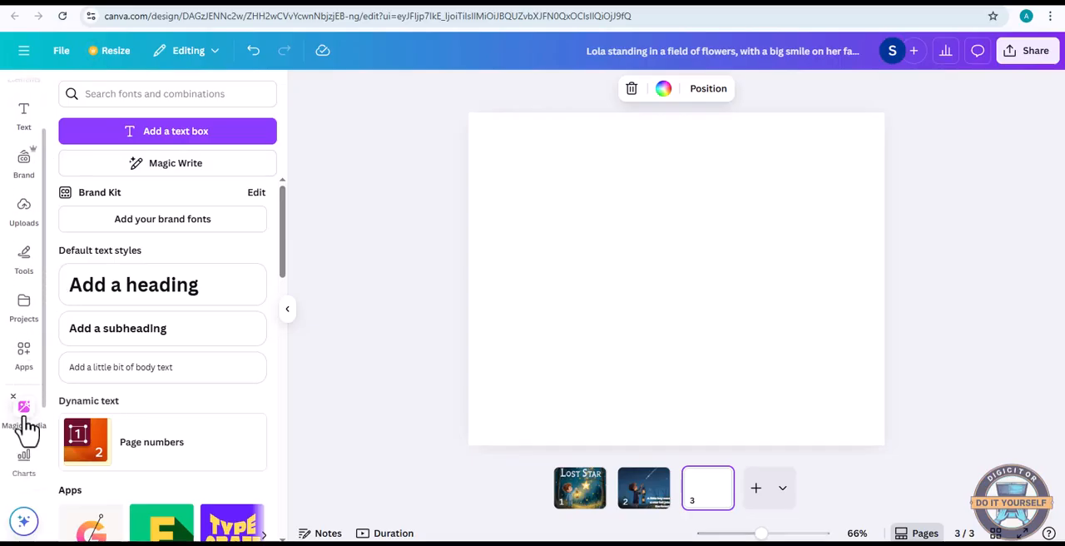
left_click(25, 423)
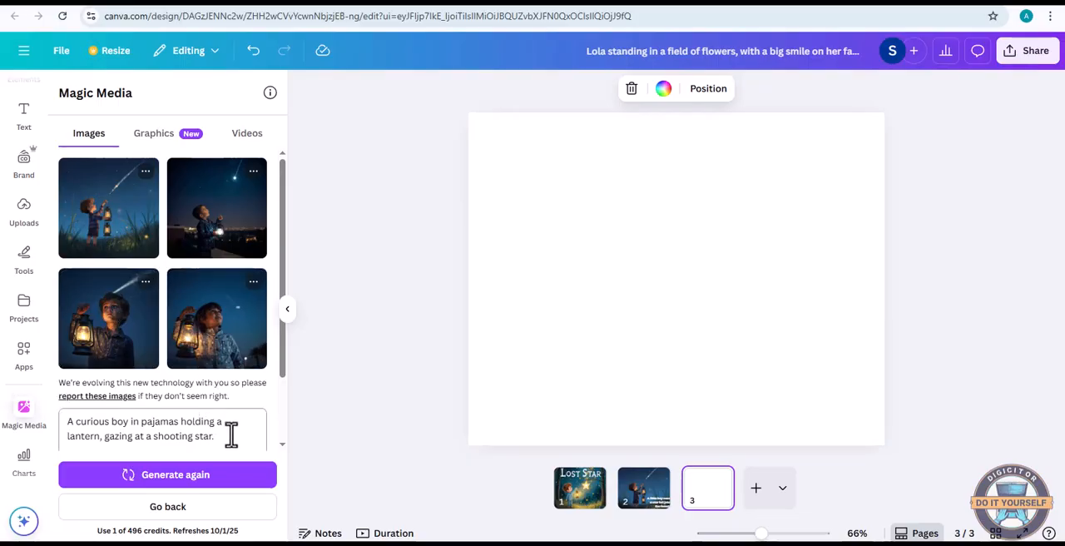
scroll(231, 438, "down", 1)
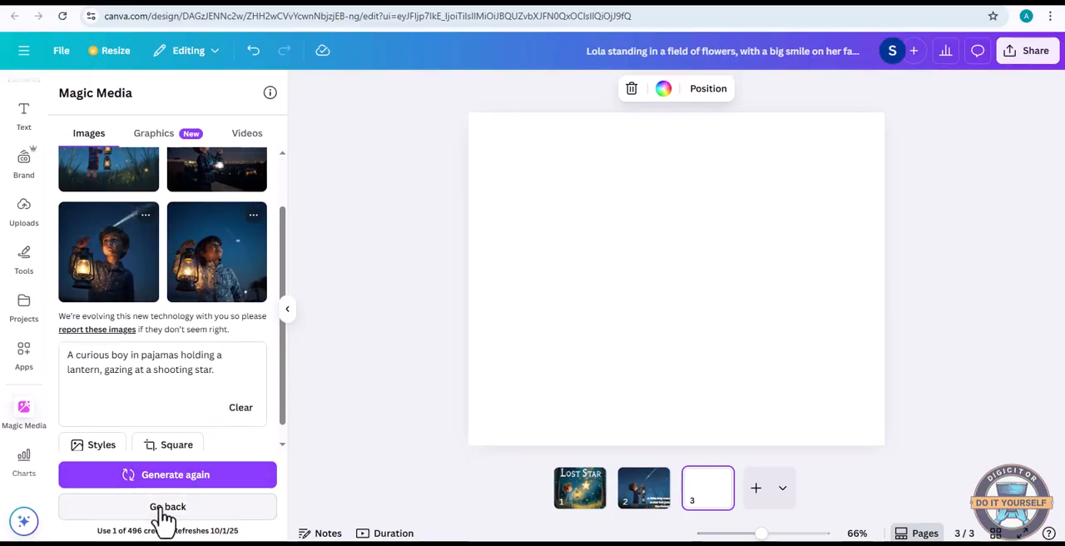
left_click(160, 509)
left_click(141, 192)
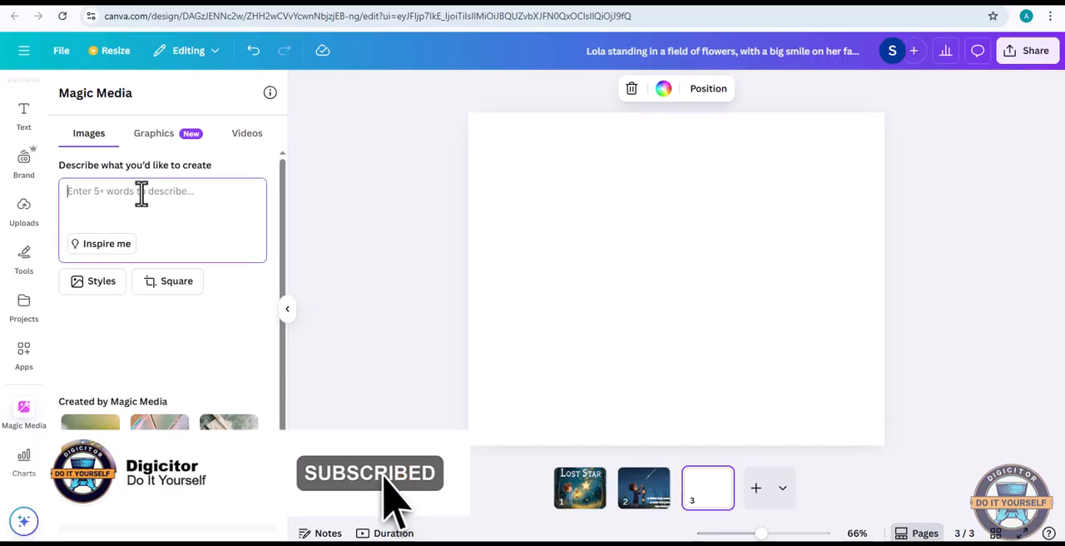
key("ctrl+v")
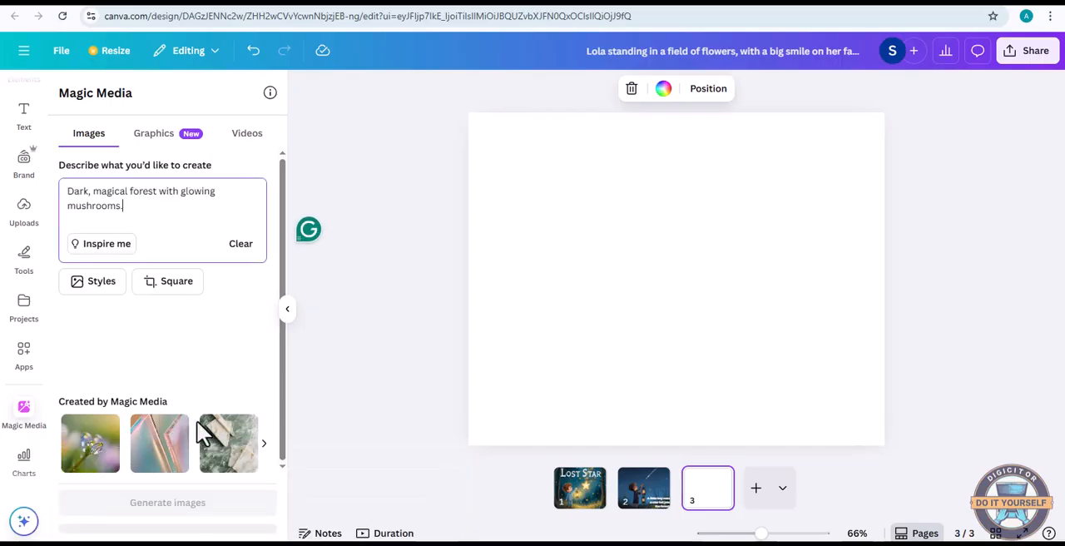
left_click(175, 504)
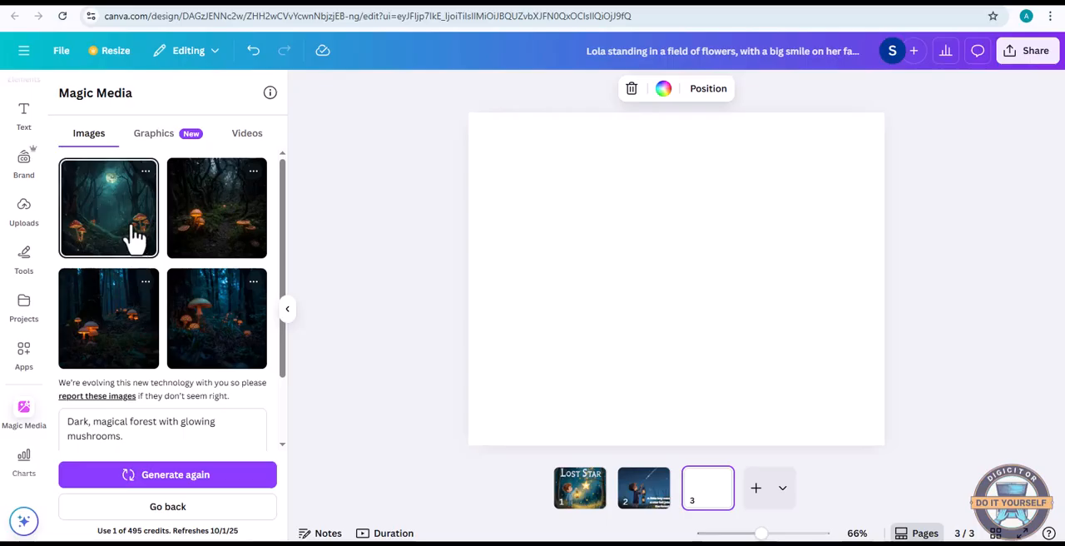
Place the generated image of orange mushrooms beside a dark forest path on page 3 and set it as the background
left_click_drag(199, 231, 728, 354)
right_click(692, 346)
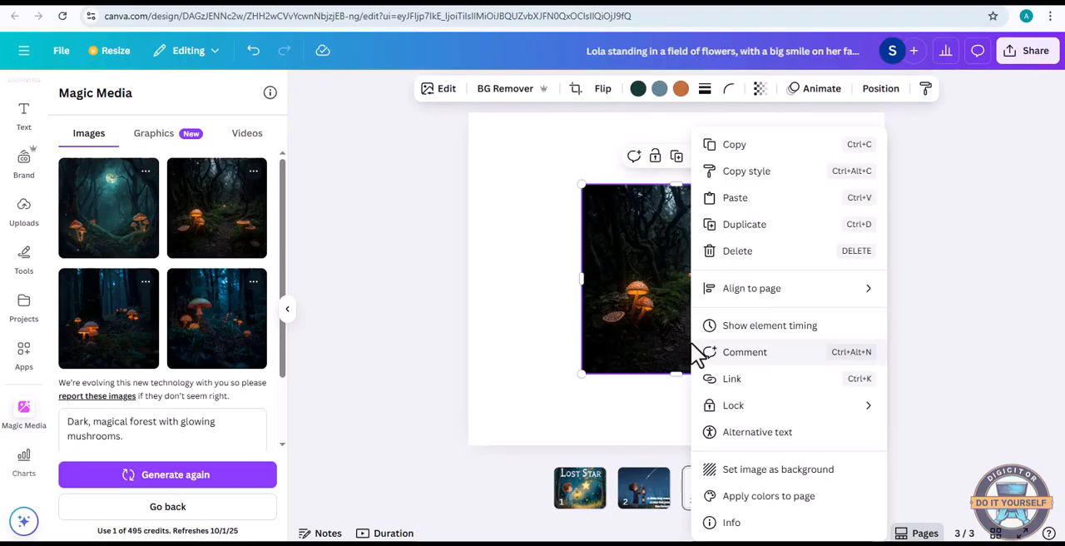
left_click(766, 470)
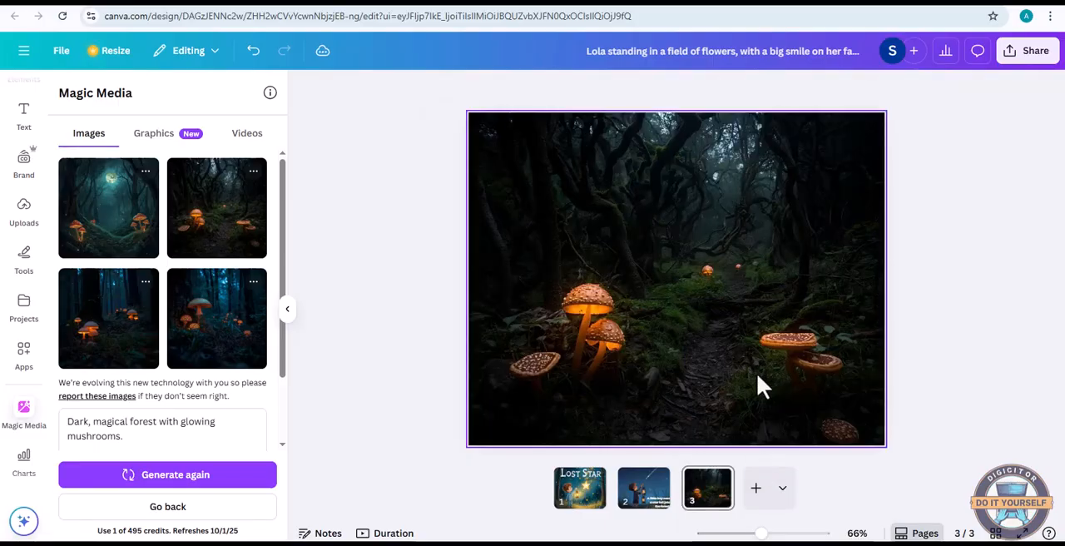
Add a blank page 4 and copy the third storyline sentence, "He meets a friendly owl who shows him the way.", from ChatGPT
left_click(756, 487)
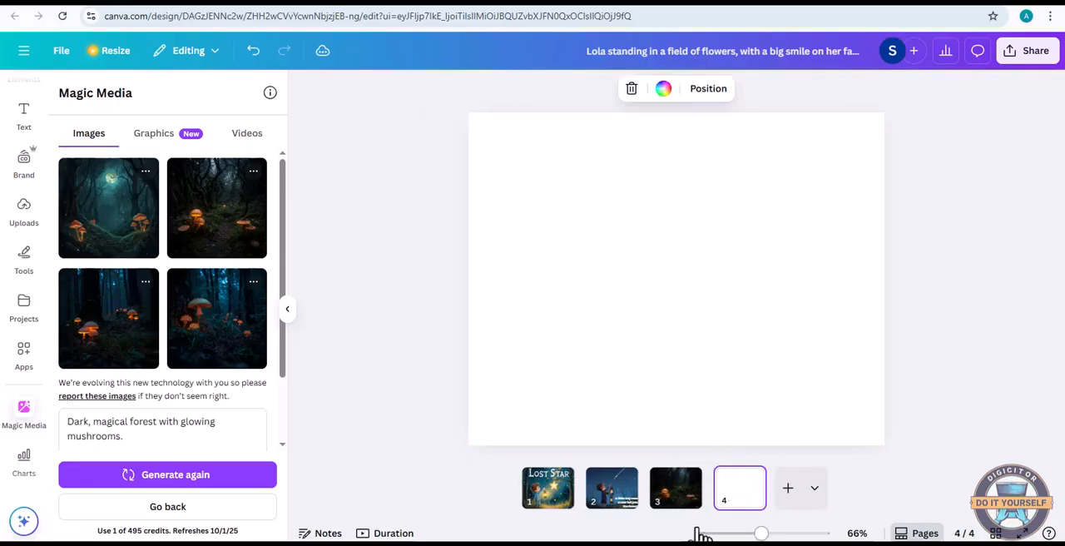
key("alt+Tab")
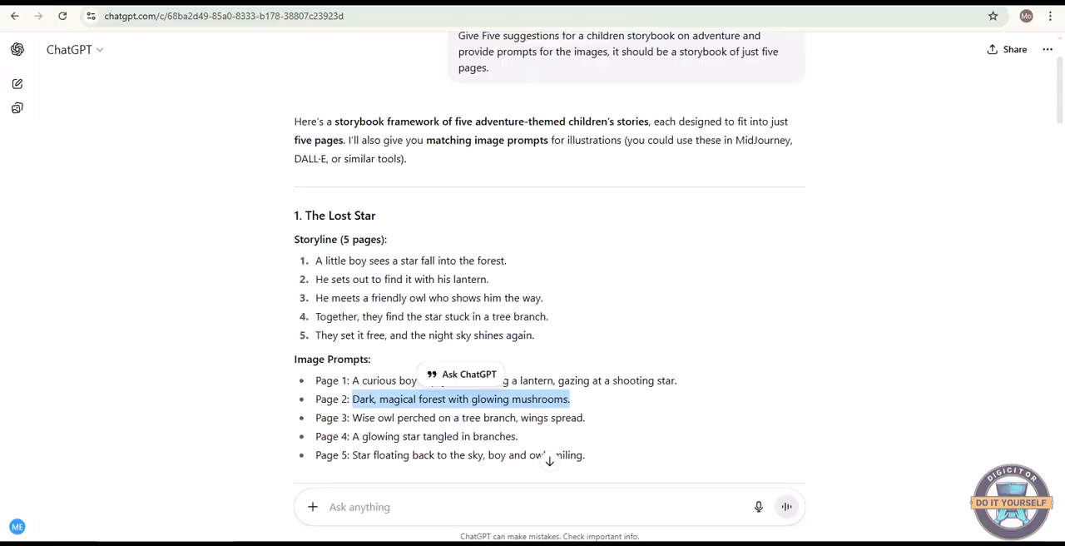
left_click_drag(318, 302, 553, 315)
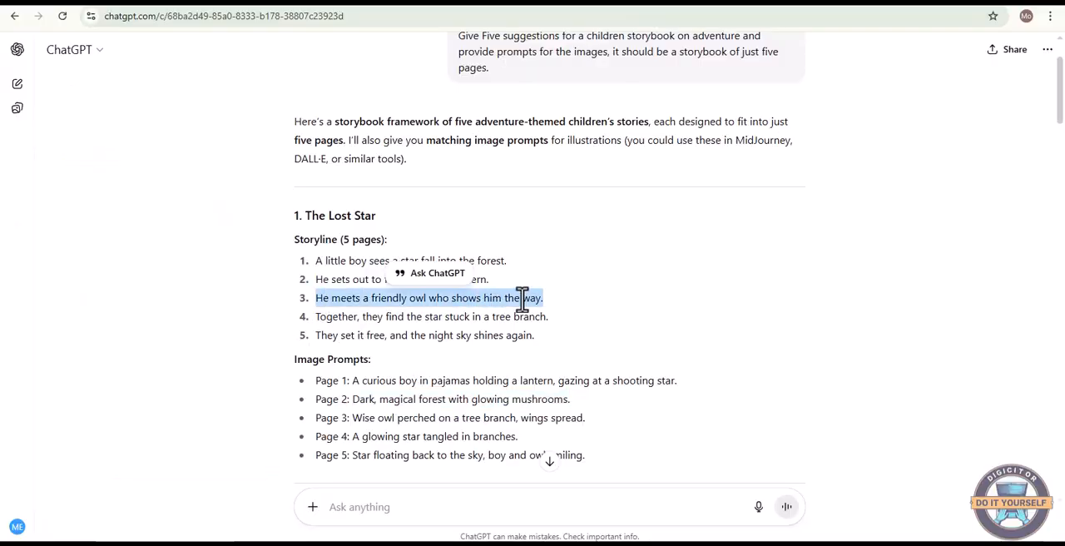
right_click(521, 297)
left_click(540, 315)
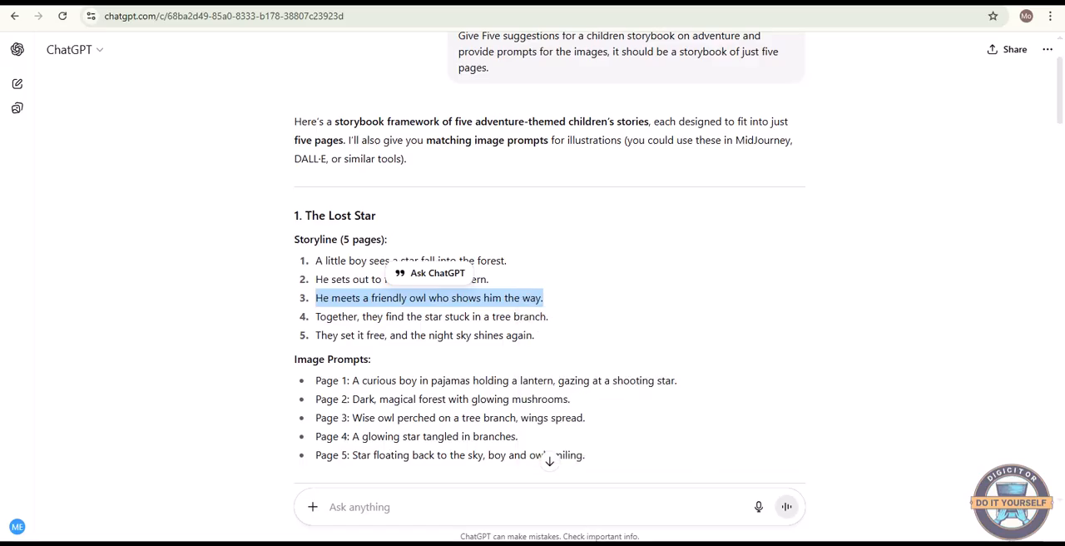
Switch back to Canva and generate Magic Media images from the prompt "He meets a friendly owl who shows him the way."
key("alt+Tab")
left_click(191, 507)
right_click(142, 211)
left_click(174, 349)
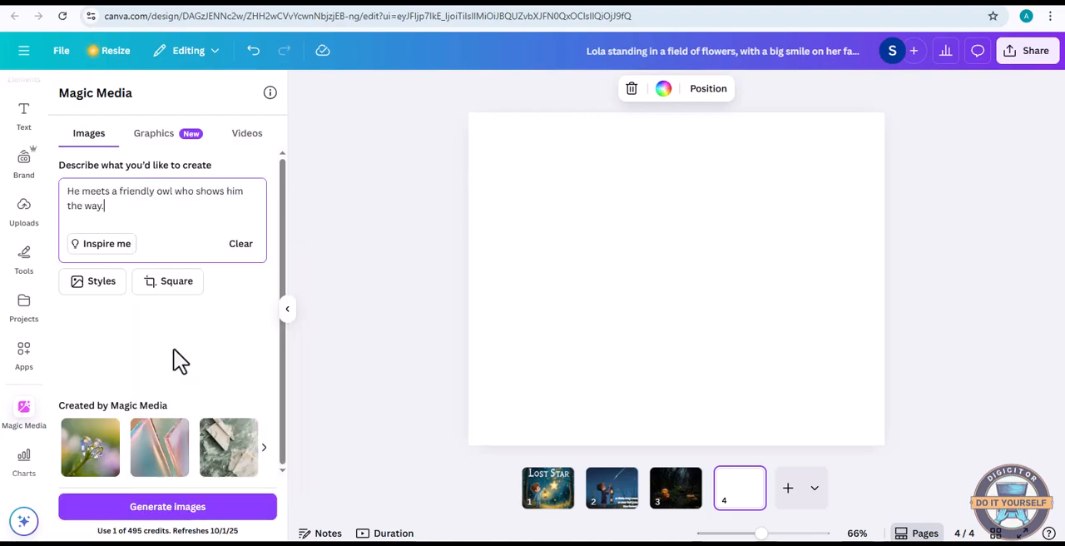
left_click(167, 509)
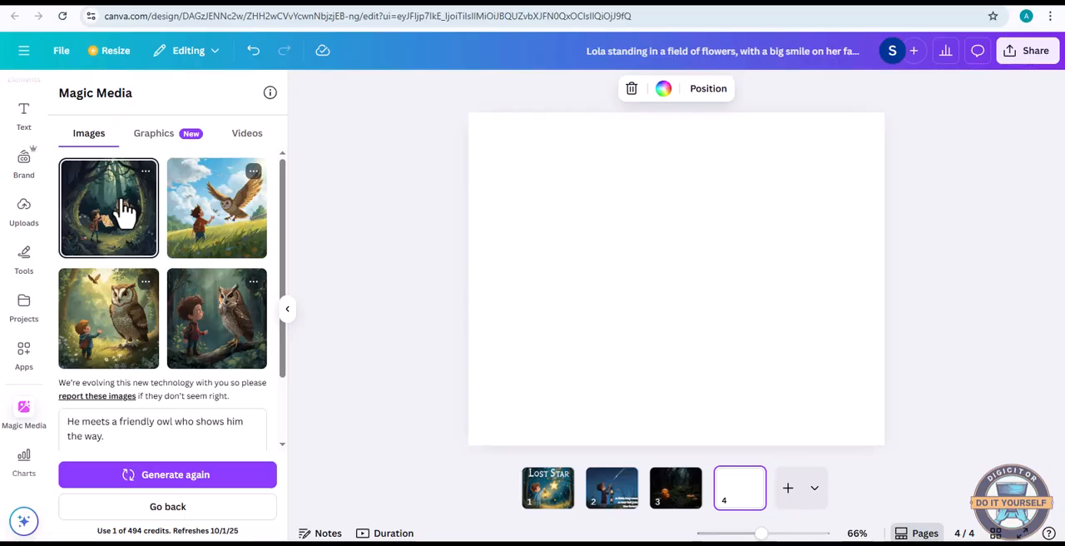
Place the generated image of the boy showing a map to the owl on page 4 and set it as the background
left_click(123, 212)
right_click(687, 340)
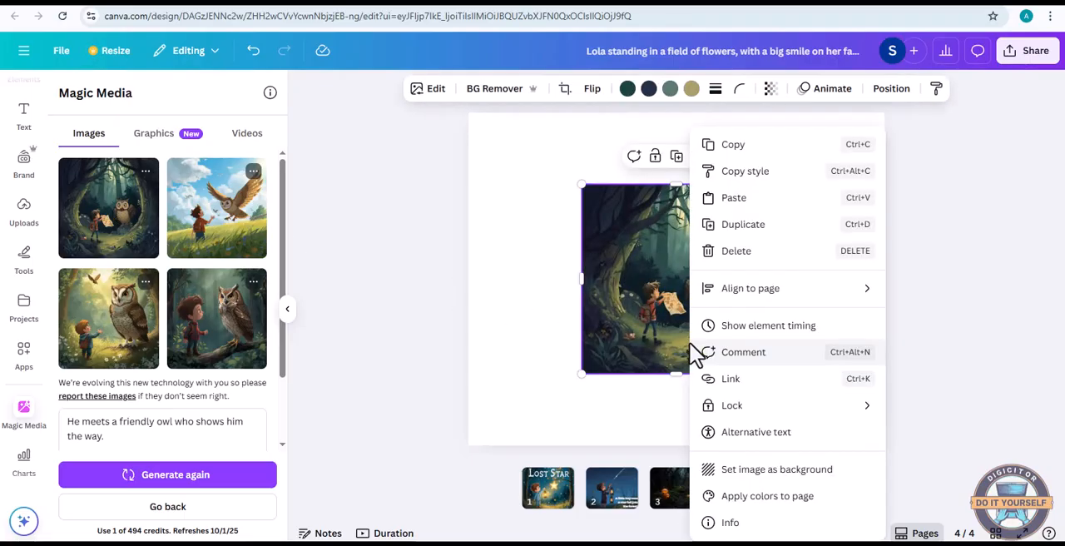
left_click(740, 471)
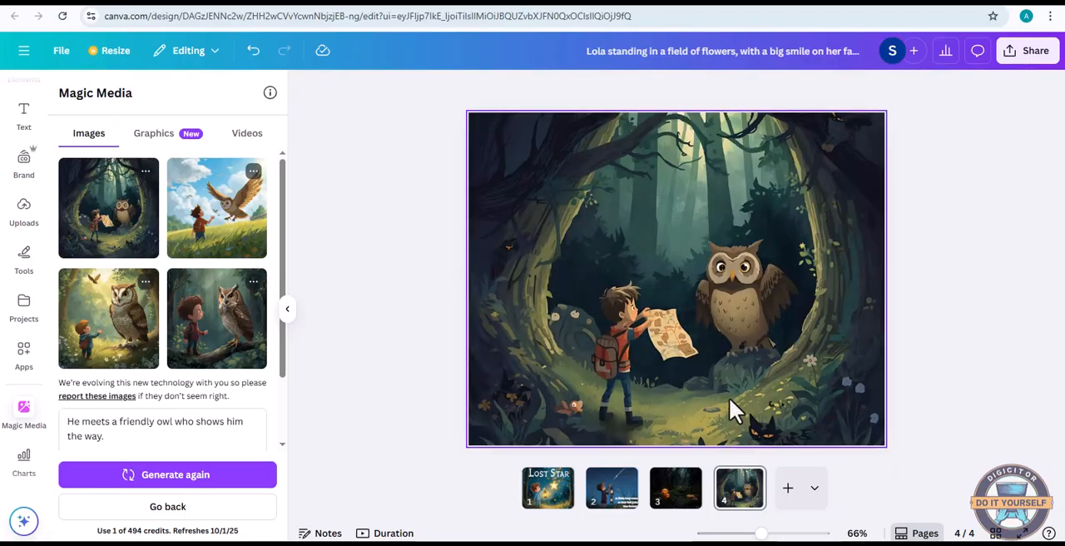
Add a blank page 5 and copy the fourth storyline sentence, "Together, they find the star stuck in a tree branch.", from ChatGPT
left_click(789, 491)
key("alt+Tab")
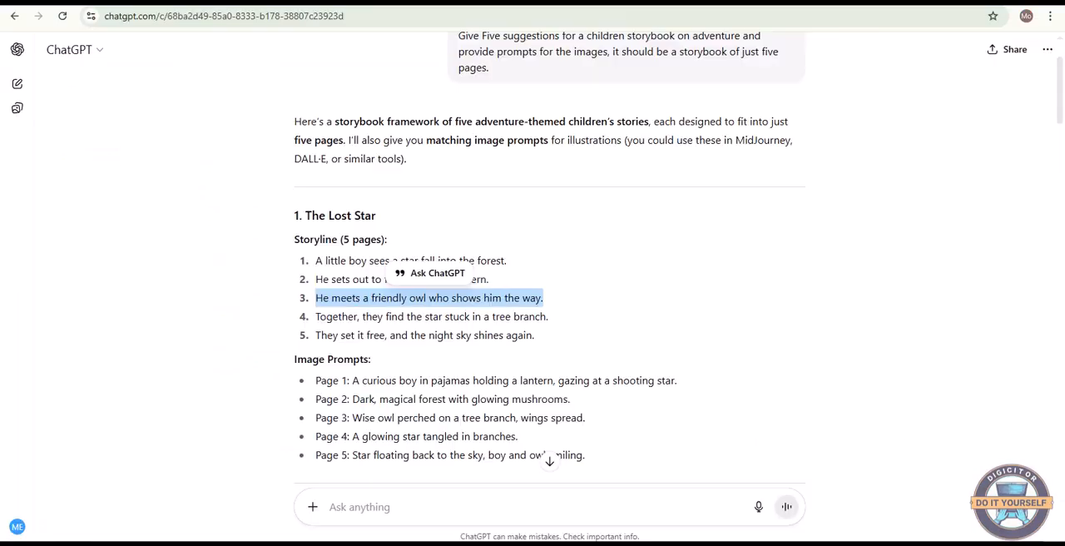
left_click_drag(316, 319, 533, 319)
right_click(532, 319)
left_click(563, 337)
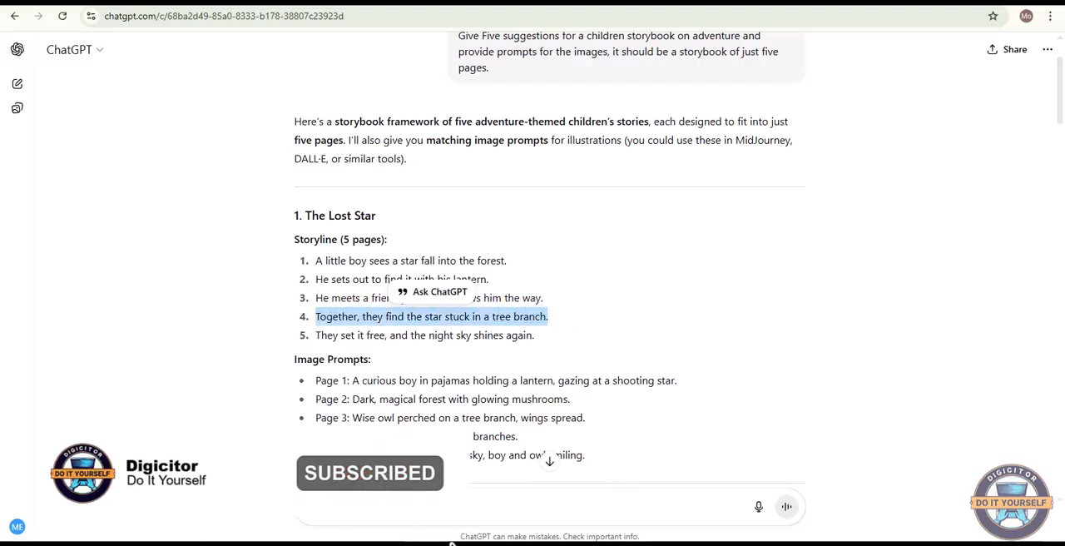
Switch to Canva and generate Magic Media images from the prompt "Together, they find the star stuck in a tree branch."
key("alt+Tab")
left_click(166, 509)
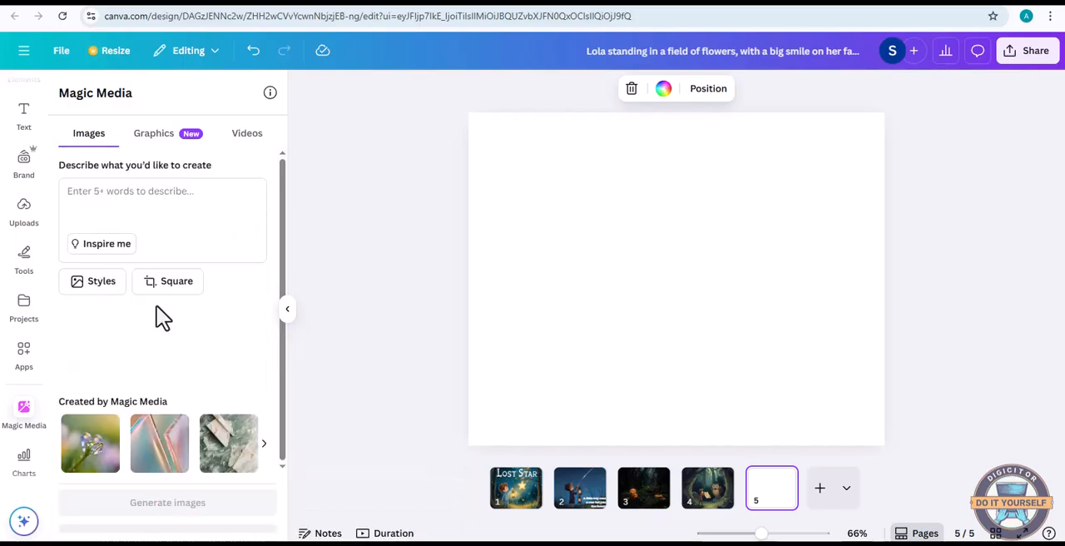
right_click(118, 204)
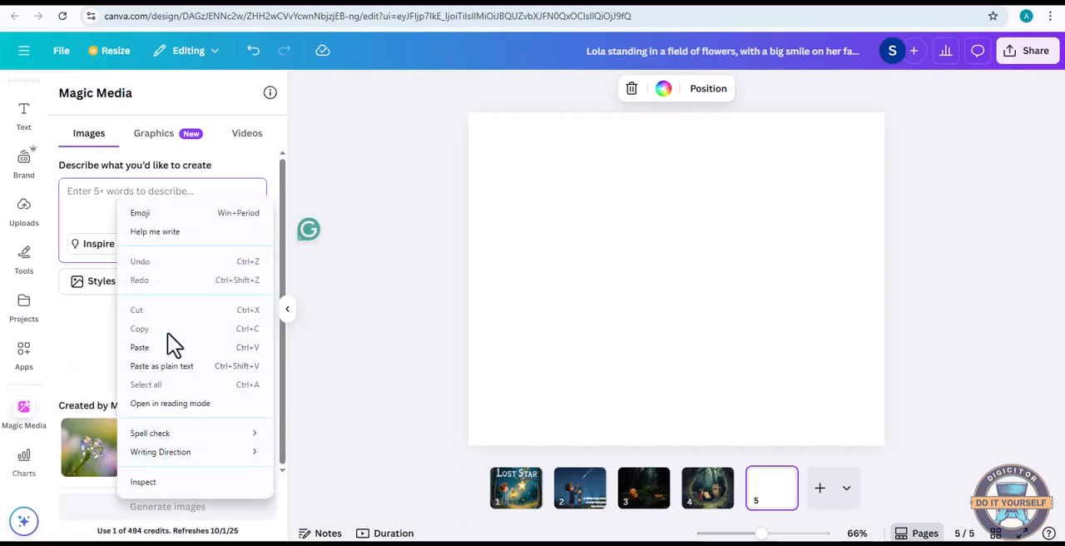
left_click(158, 347)
left_click(168, 508)
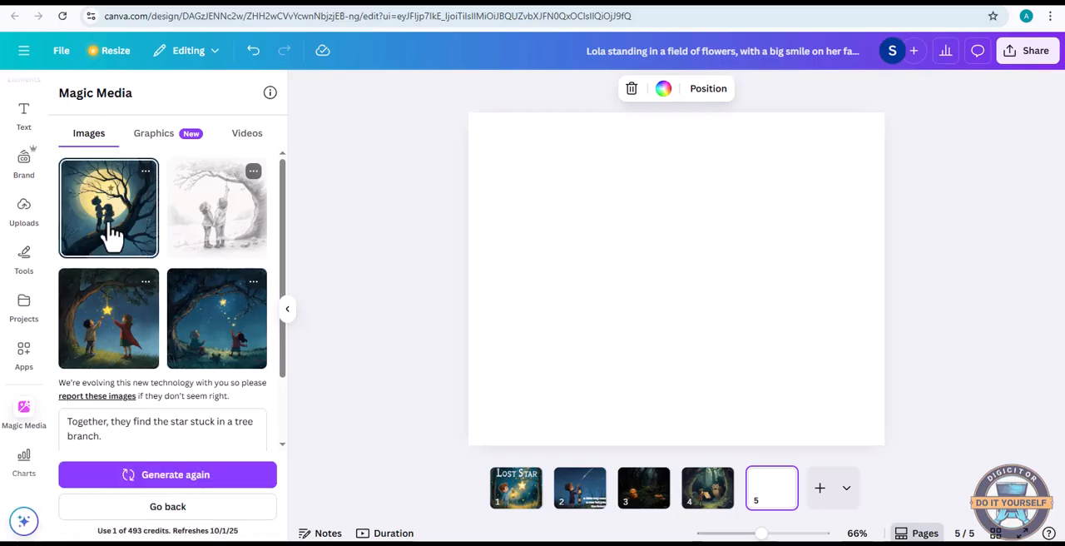
Set the generated image of two children on a branch before the moon as page 5's background and add a blank page 6
right_click(698, 330)
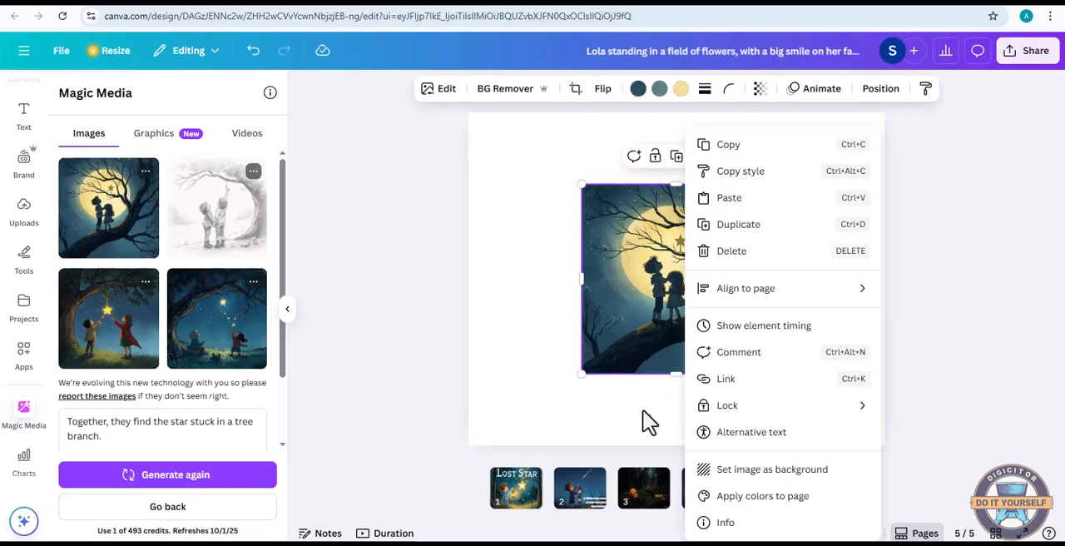
left_click(735, 471)
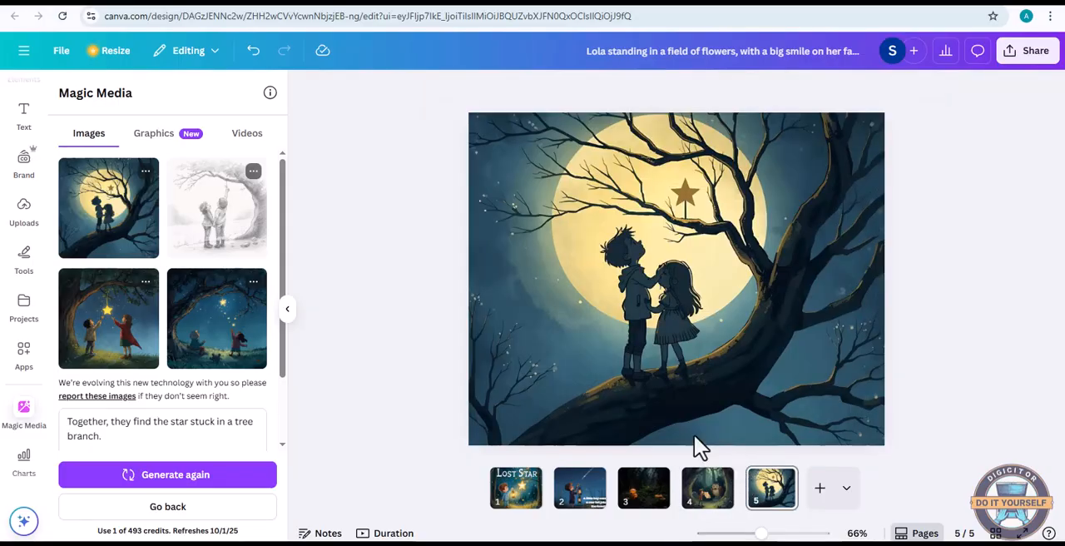
left_click(819, 487)
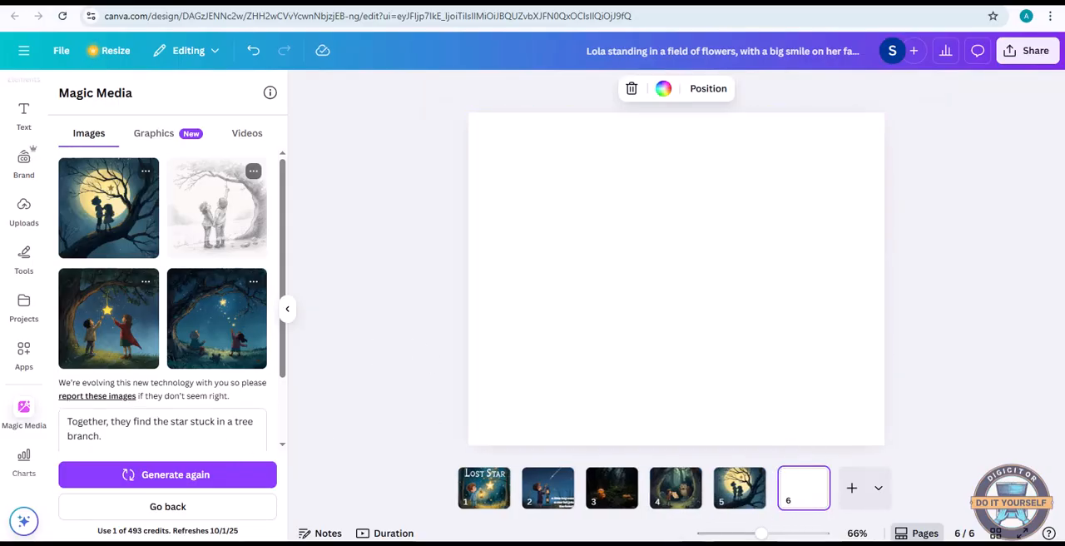
Switch to ChatGPT and copy the fifth storyline sentence, "They set it free, and the night sky shines again."
mouse_move(633, 544)
left_click(598, 525)
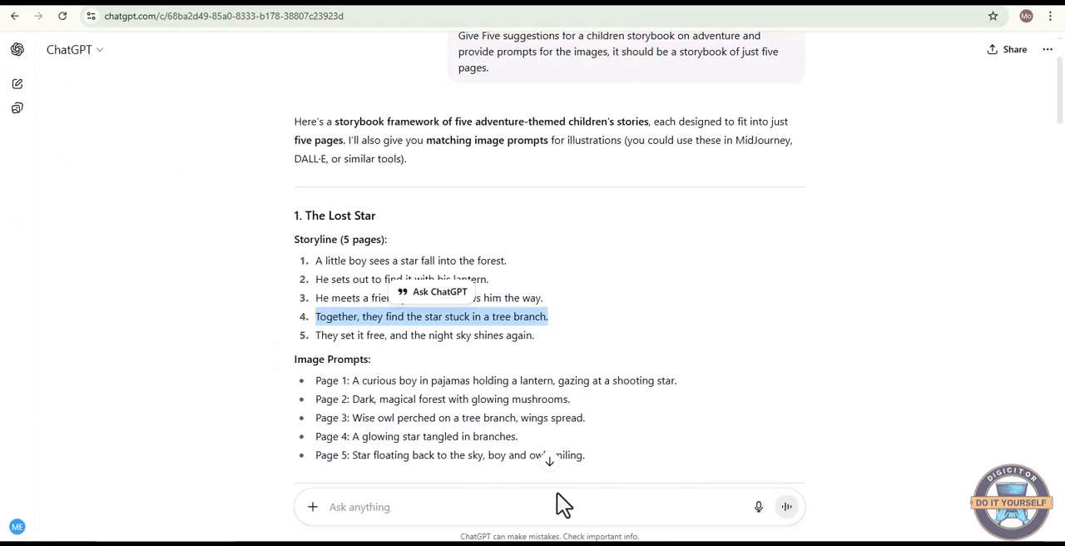
left_click_drag(317, 335, 539, 341)
right_click(512, 334)
left_click(555, 366)
Switch back to Canva and replace the Magic Media prompt with "They set it free, and the night sky shines again."
key("alt+Tab")
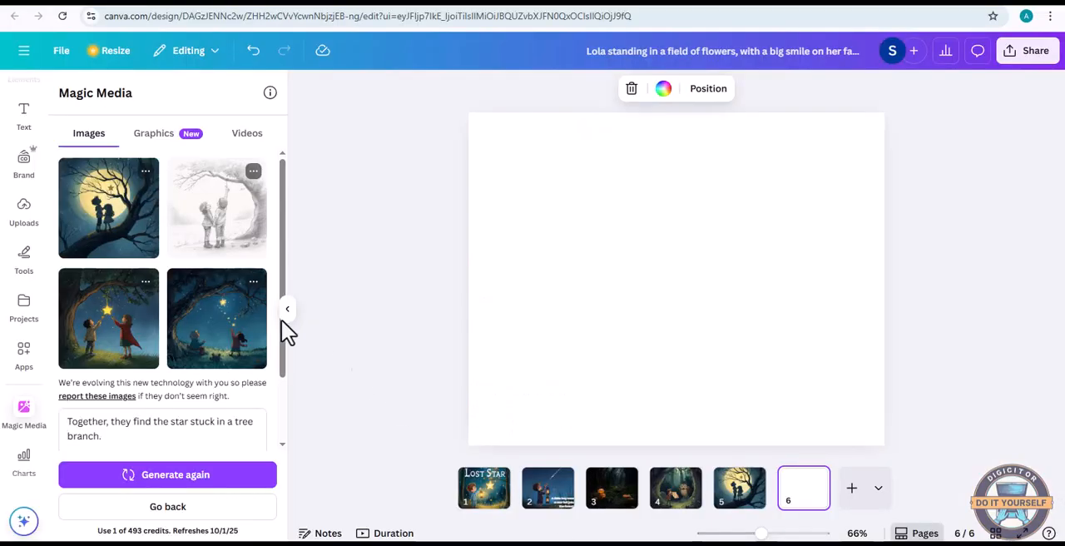
left_click(167, 506)
right_click(114, 199)
left_click(150, 350)
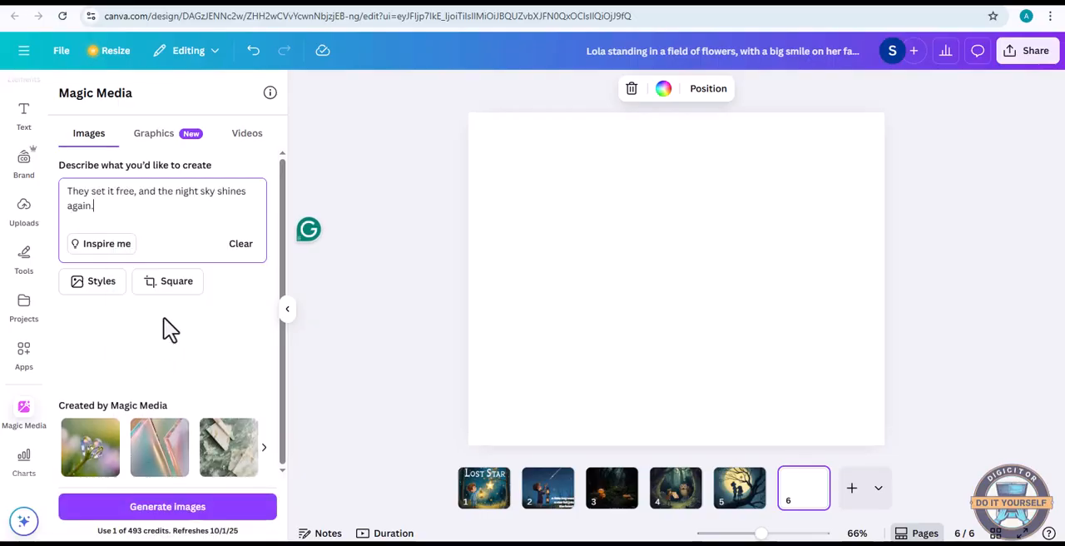
Generate the images and set the one with two children under a cloudy blue night sky as page 6's background
left_click(167, 509)
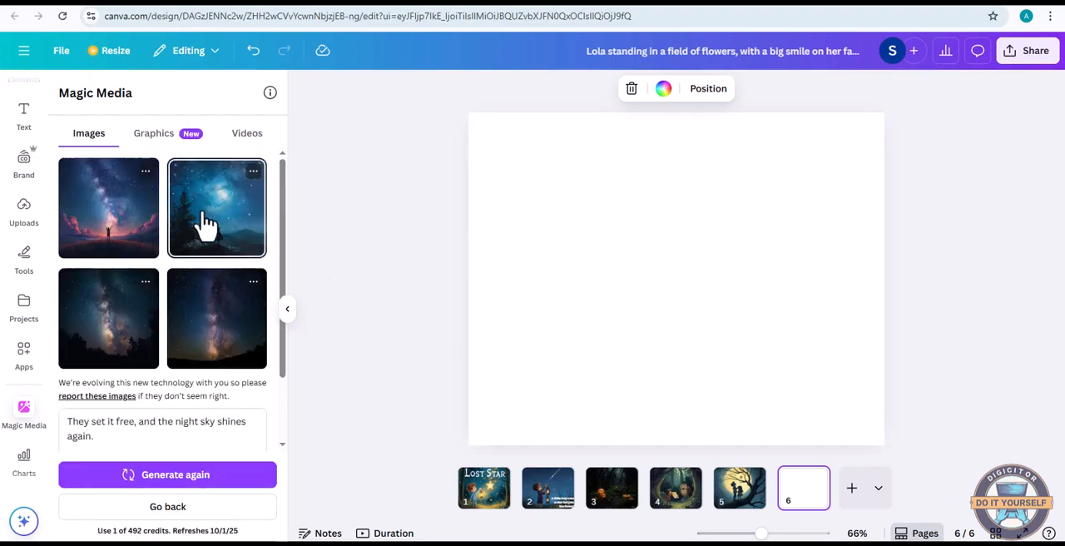
right_click(715, 325)
left_click(805, 474)
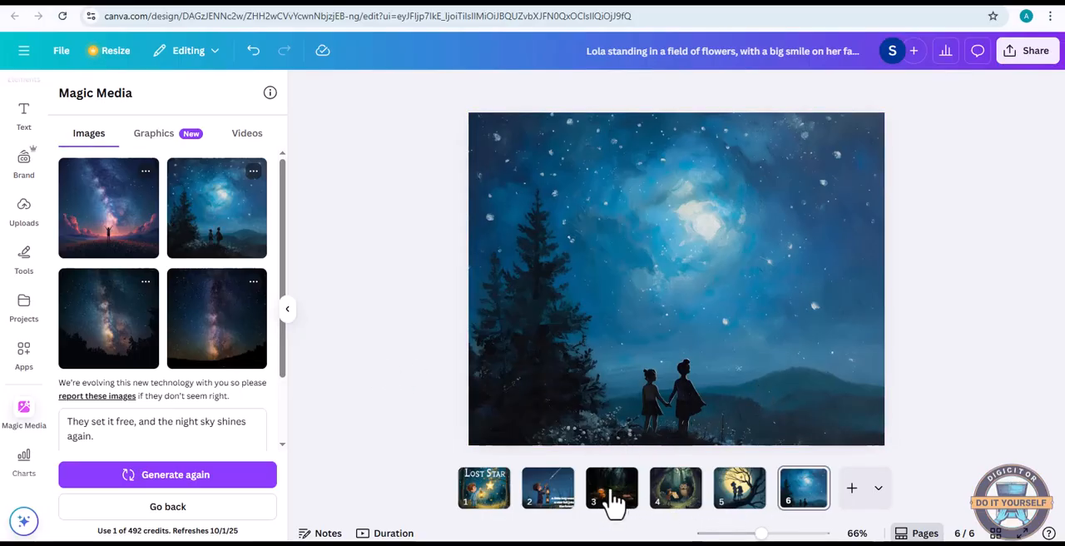
Go to page 3 with the glowing mushroom forest and add a heading text box
left_click(556, 504)
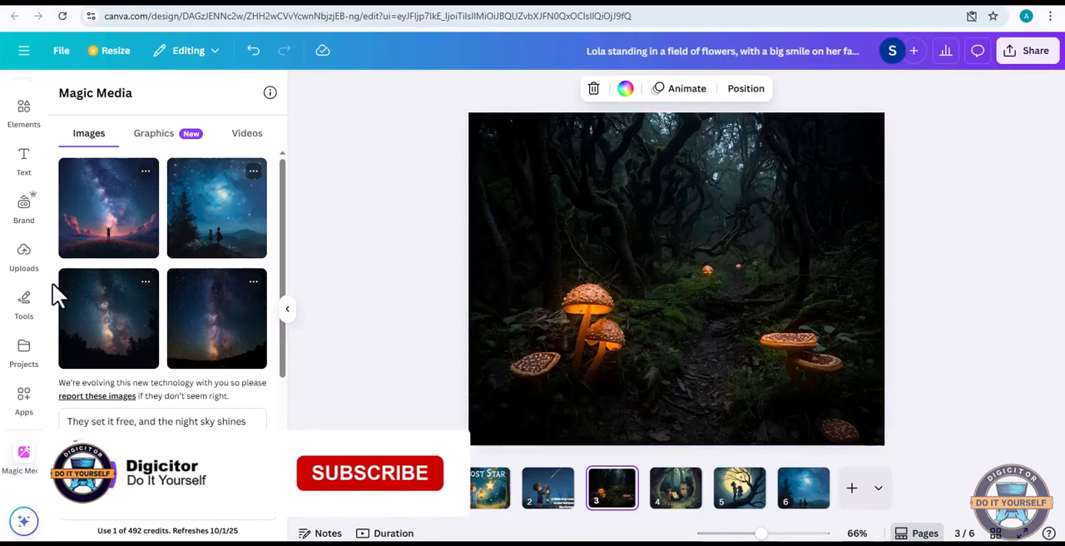
scroll(15, 223, "up", 1)
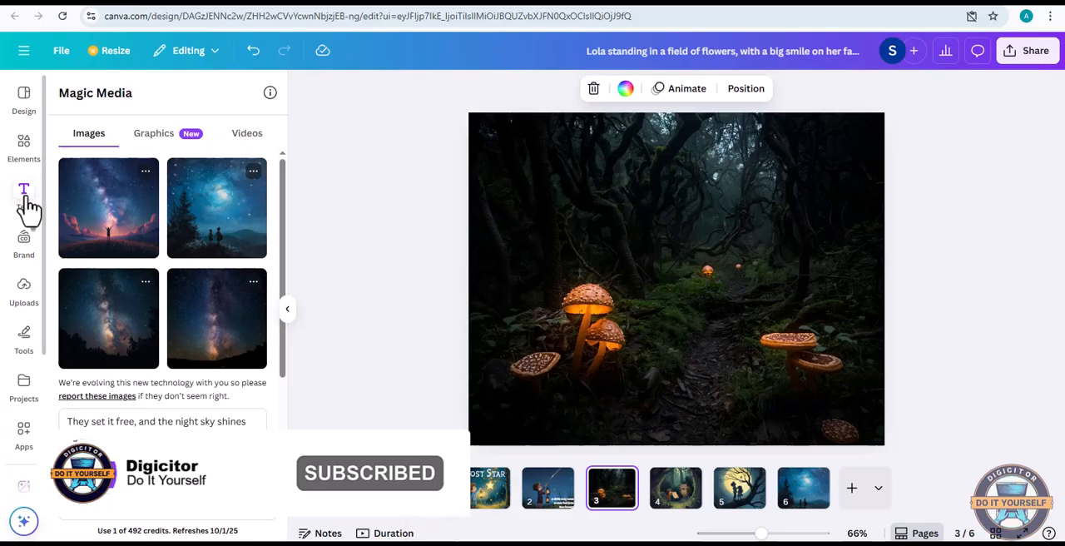
left_click(25, 200)
left_click(238, 295)
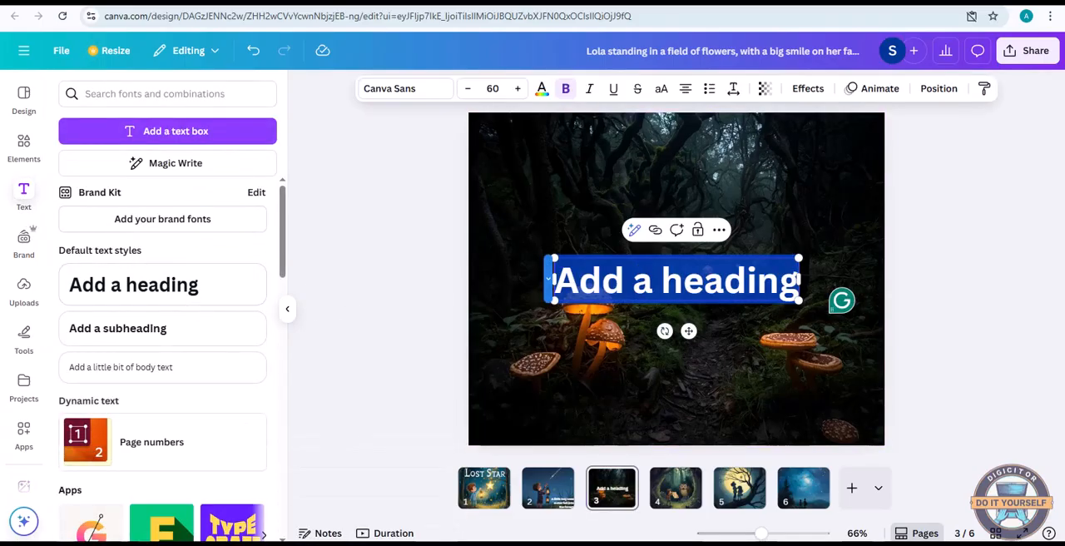
Switch to ChatGPT and copy the Page 2 image prompt, "Dark, magical forest with glowing mushrooms."
left_click(610, 537)
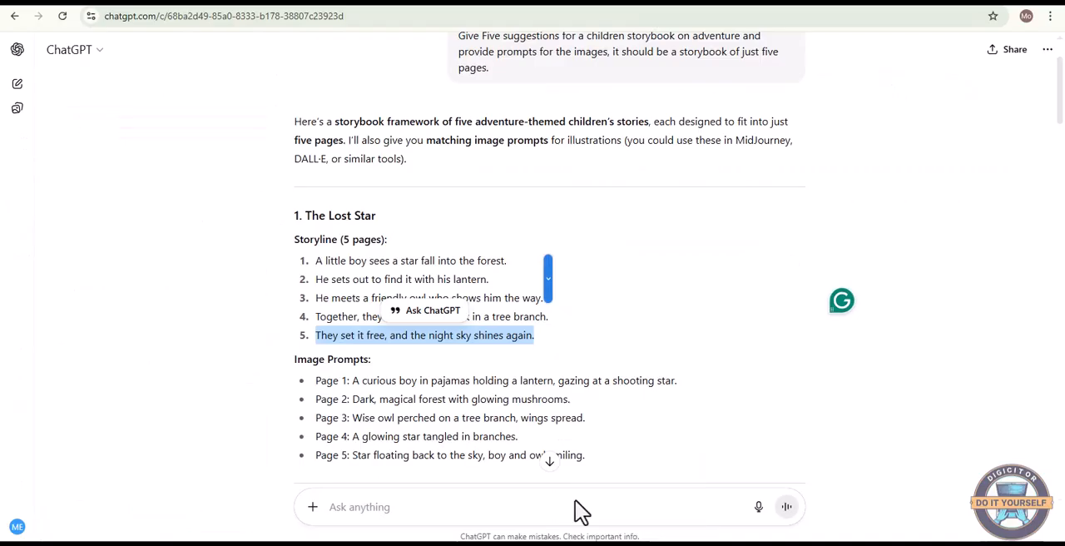
scroll(362, 377, "down", 1)
left_click_drag(353, 332, 585, 340)
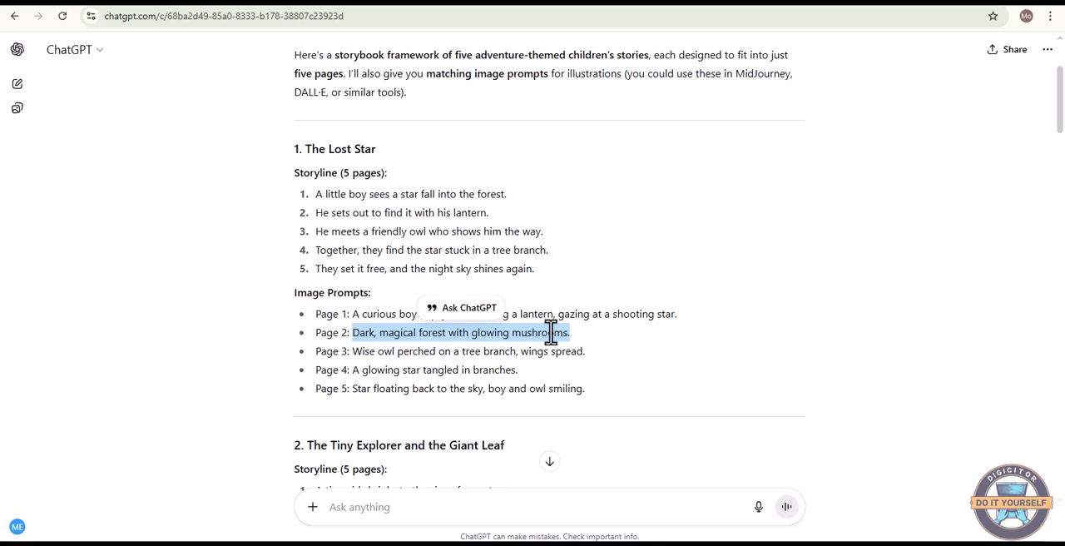
right_click(552, 333)
left_click(576, 347)
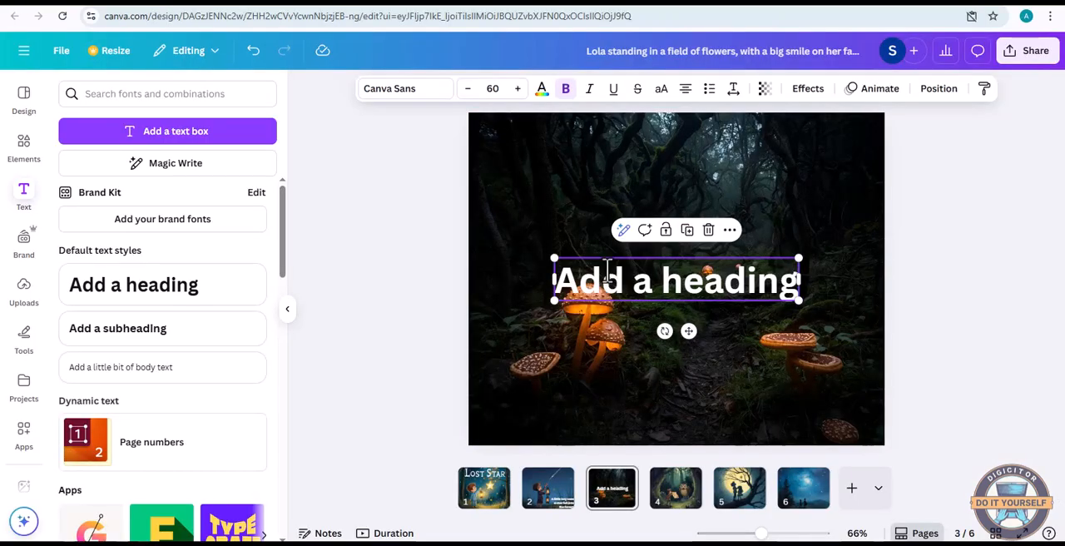
Back in Canva, replace the page 3 heading placeholder with "Dark, magical forest with glowing mushrooms."
double_click(608, 268)
right_click(607, 275)
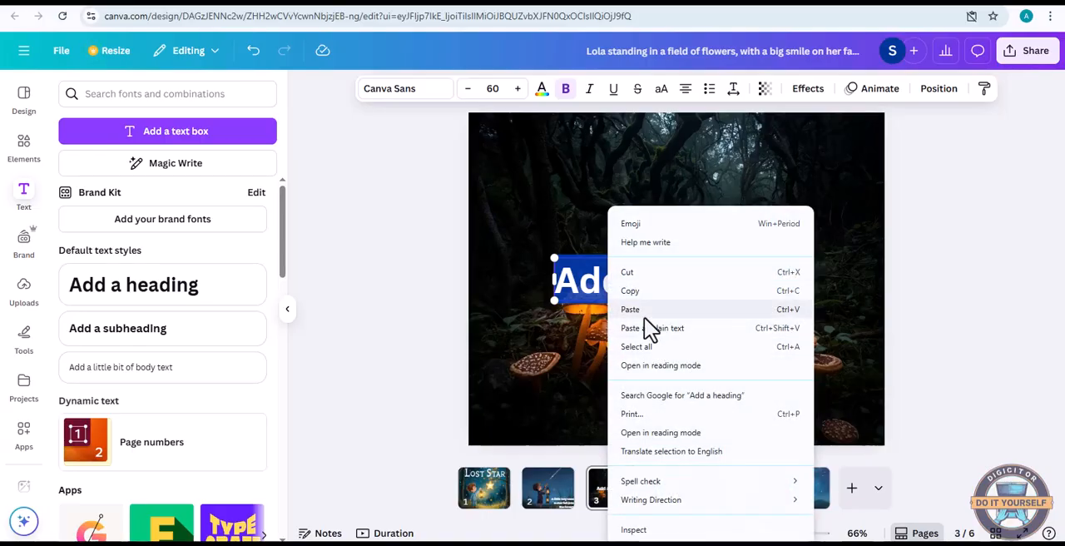
left_click(647, 327)
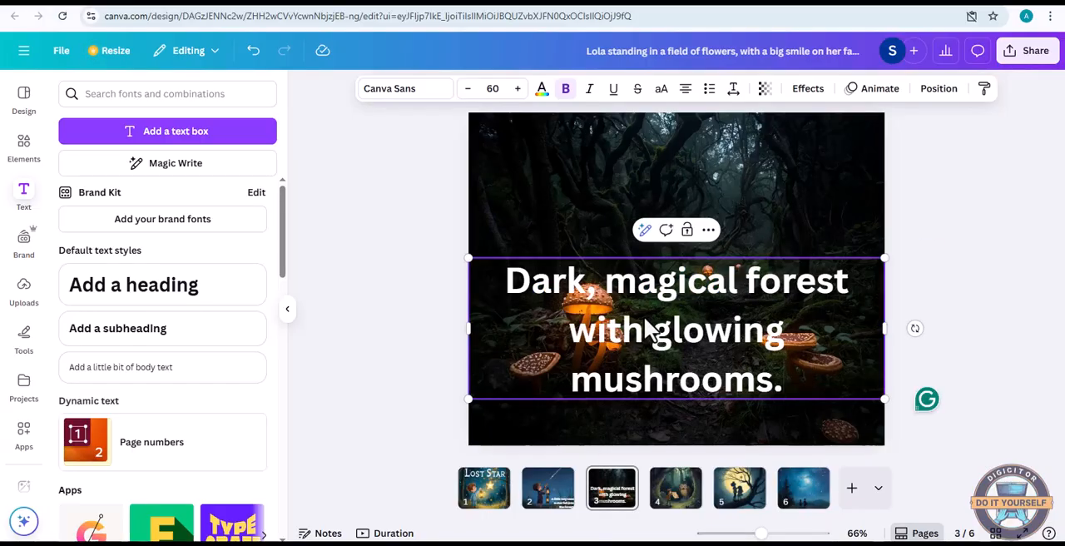
Reduce the font size of the entire page 3 text to 39
key("ctrl+a")
left_click(468, 88)
left_click(467, 89)
left_click(467, 88)
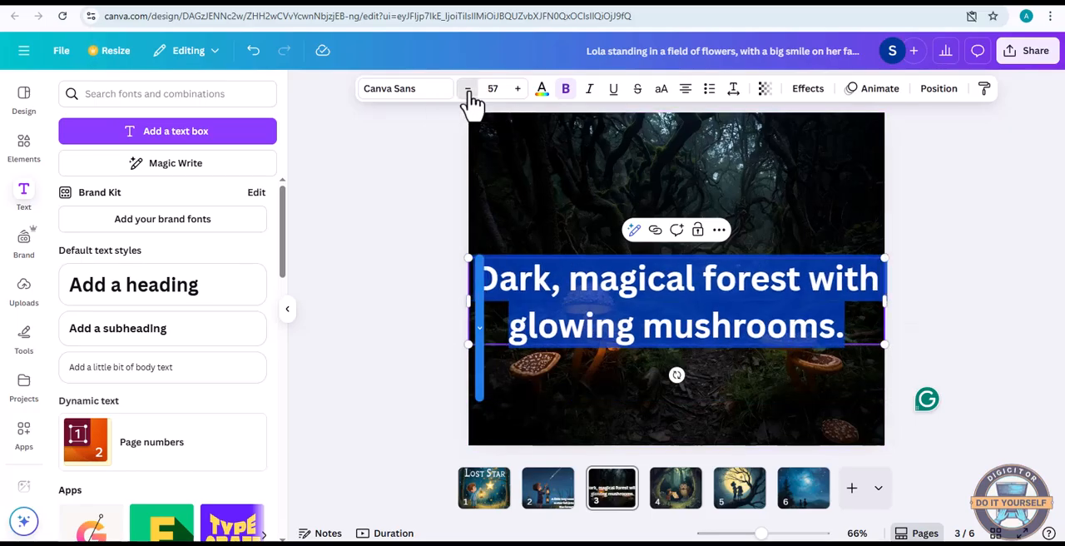
left_click(468, 88)
left_click(468, 88)
left_click(468, 88)
left_click(468, 88)
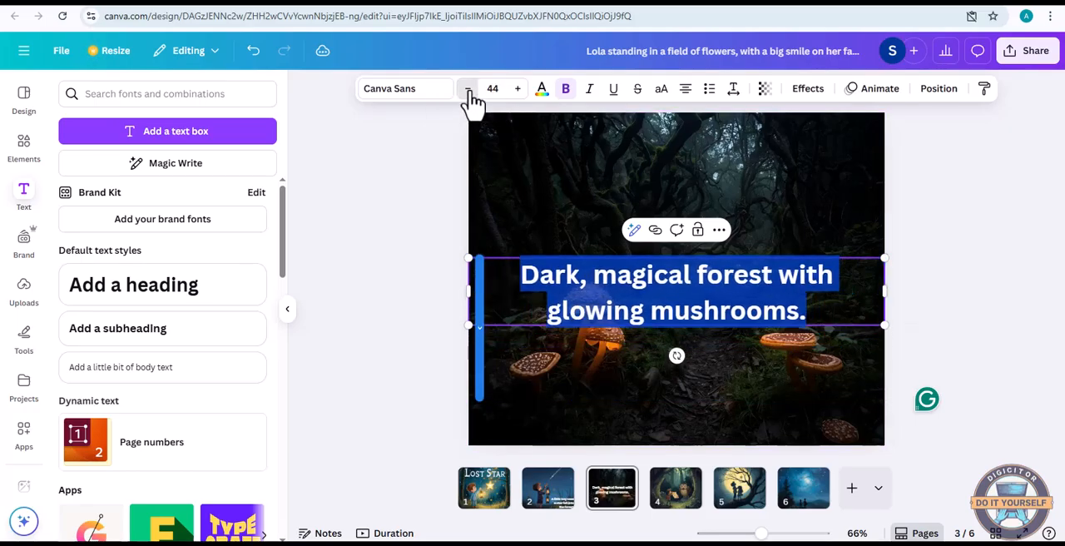
left_click(468, 89)
left_click(468, 89)
left_click(468, 89)
left_click(468, 89)
left_click(468, 89)
Change the page 3 text's font to Poppins and reduce its size to 30
left_click(440, 96)
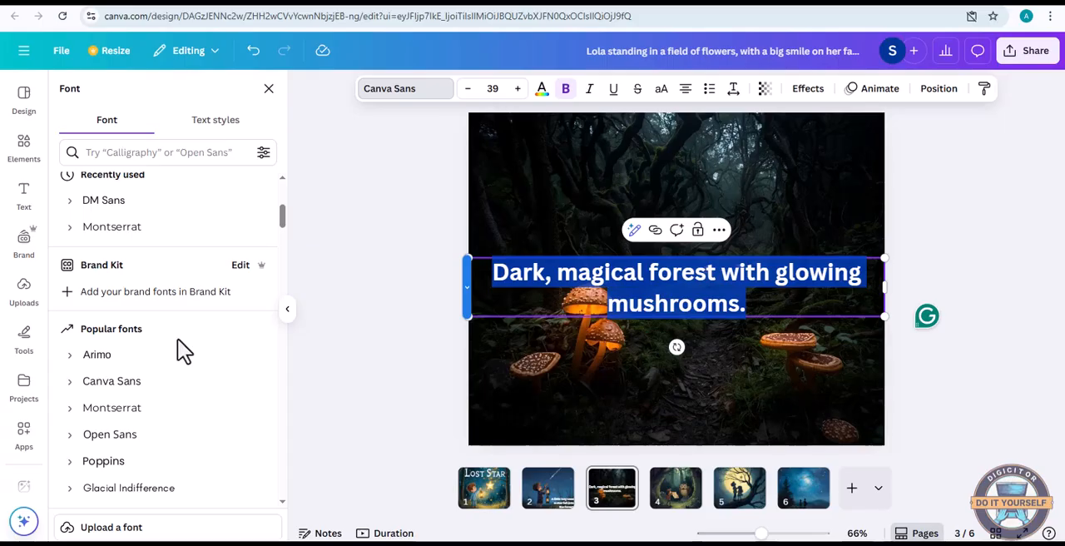
scroll(225, 241, "up", 4)
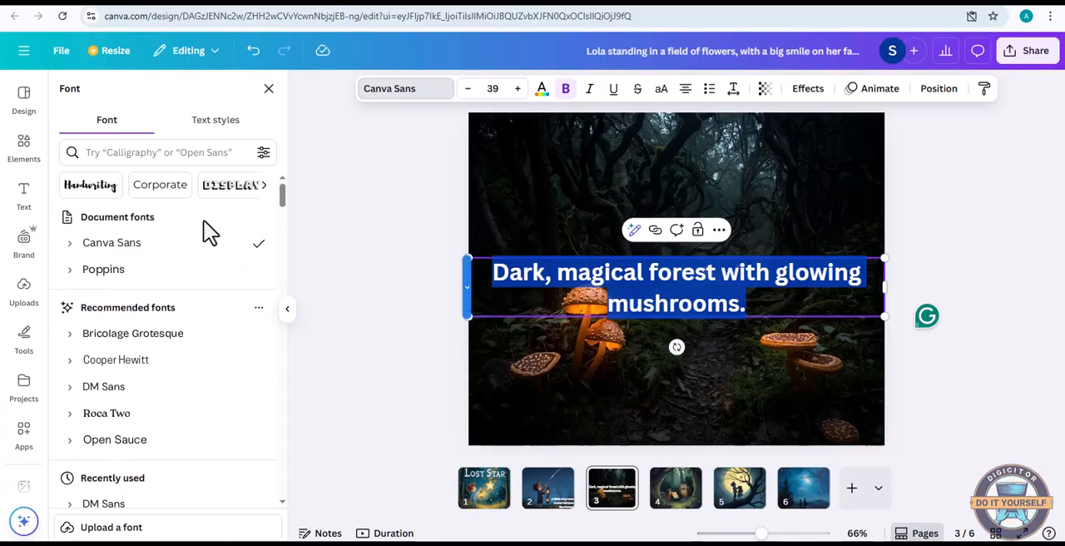
left_click(170, 276)
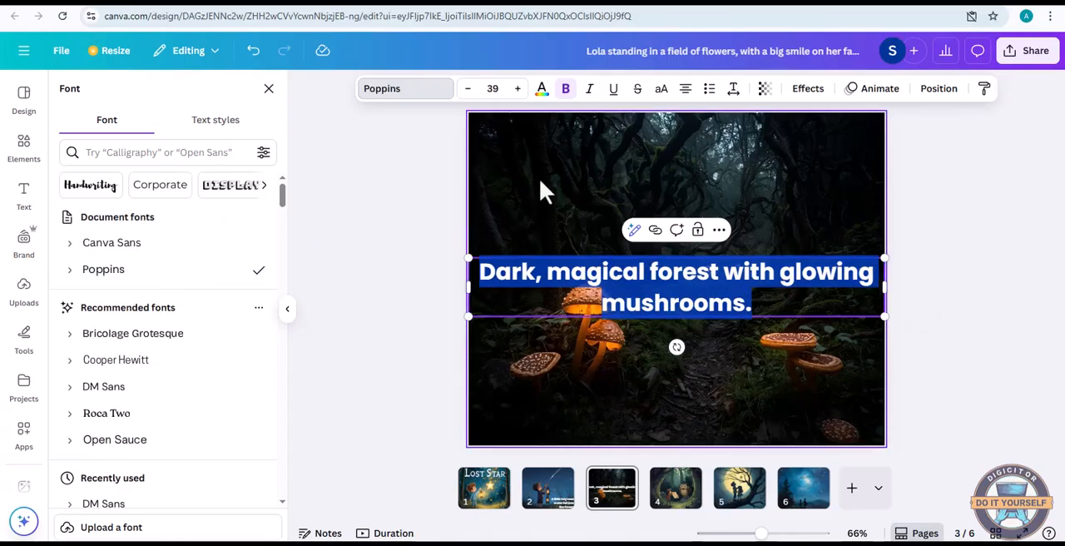
left_click(468, 88)
left_click(467, 88)
left_click(468, 88)
left_click(467, 89)
left_click(467, 88)
left_click(467, 88)
left_click(468, 88)
left_click(468, 88)
left_click(468, 88)
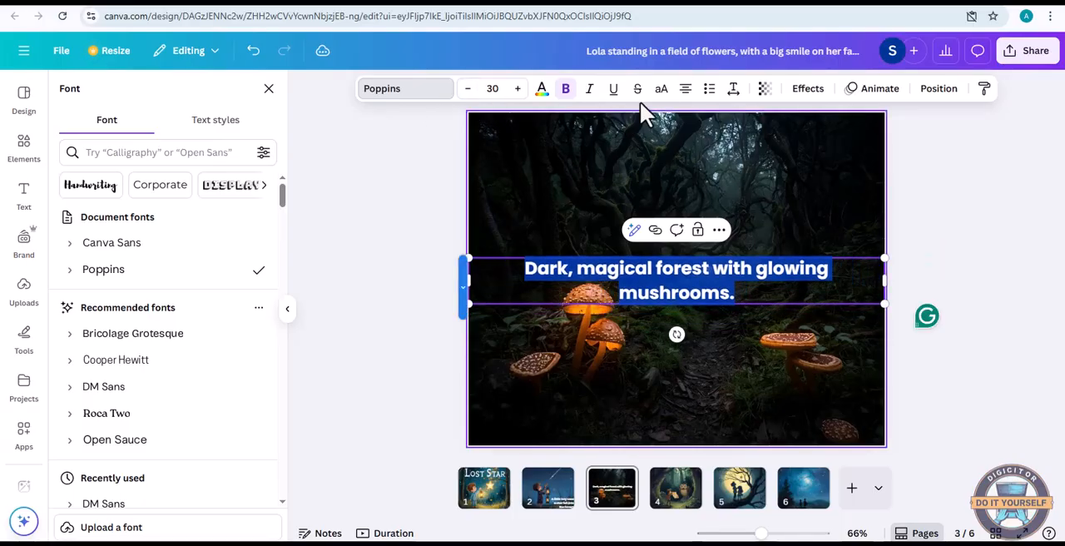
Right-align the forest sentence on page 3
left_click(685, 88)
left_click(685, 90)
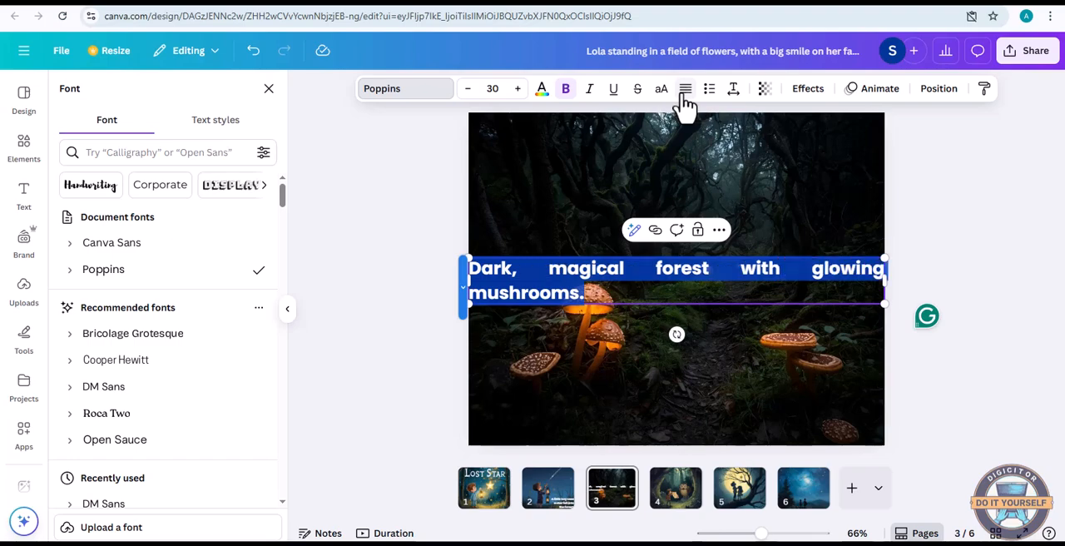
left_click(685, 89)
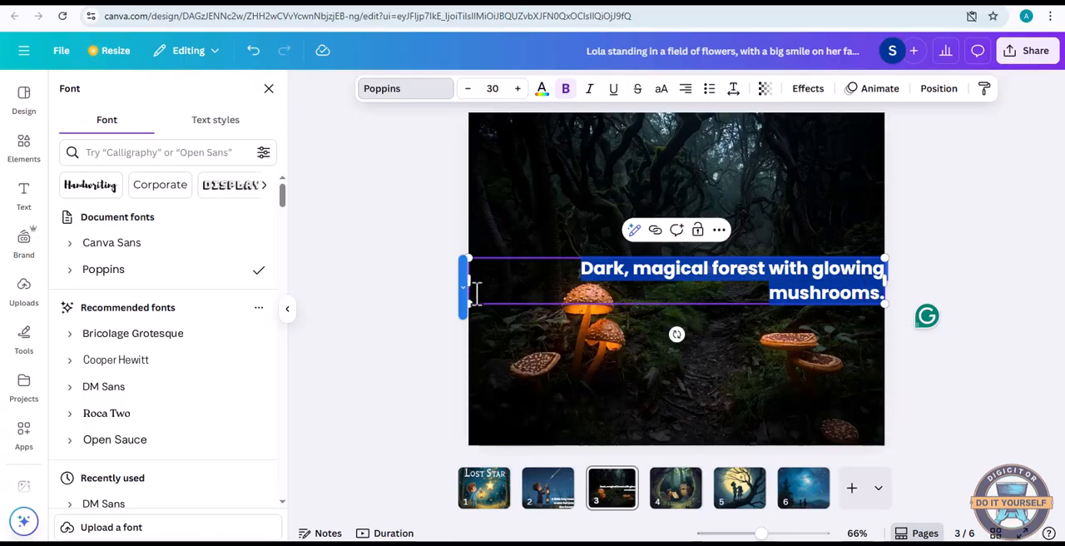
Narrow the page 3 text box so the sentence wraps onto three lines and move it to the page's upper-left corner
left_click(522, 330)
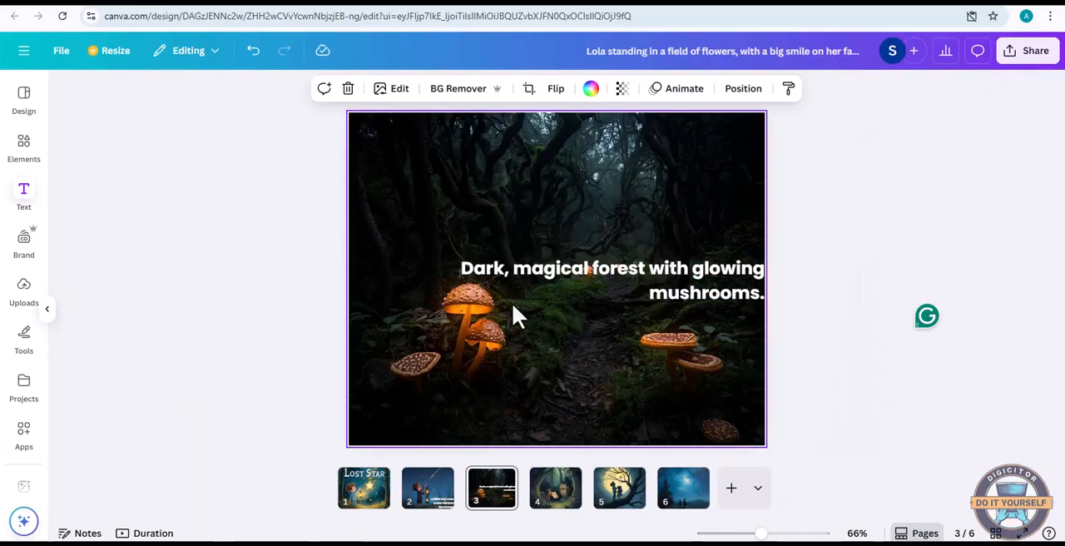
left_click(538, 285)
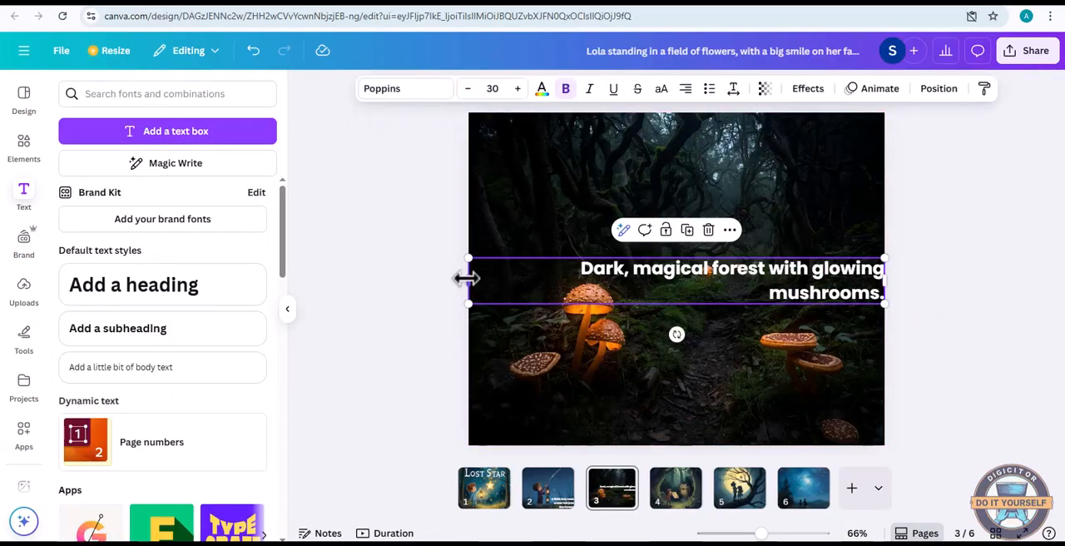
left_click_drag(499, 281, 537, 170)
Change the alignment of the text in the repositioned page 3 text box
left_click(579, 163)
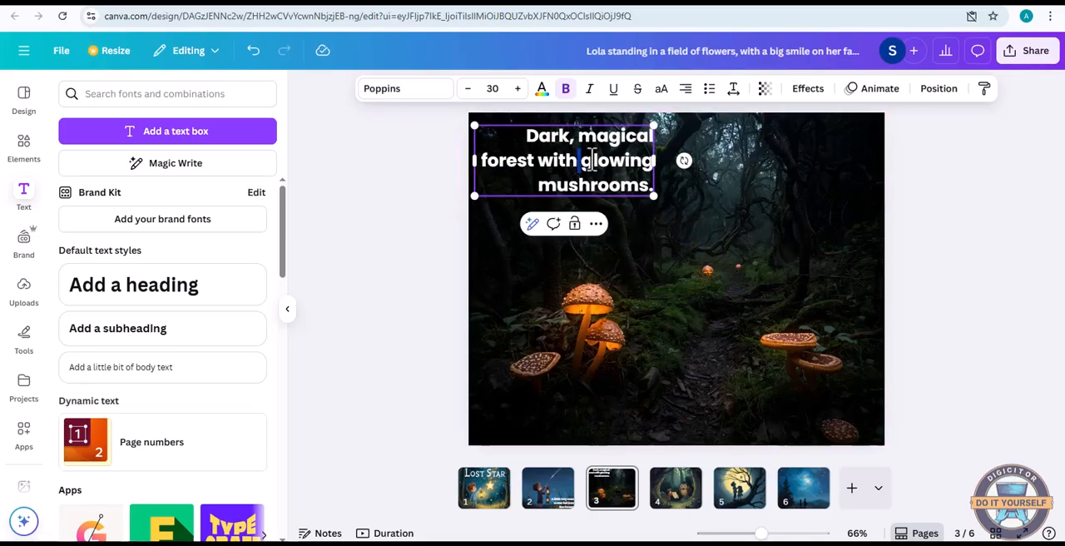
left_click(690, 94)
left_click(690, 94)
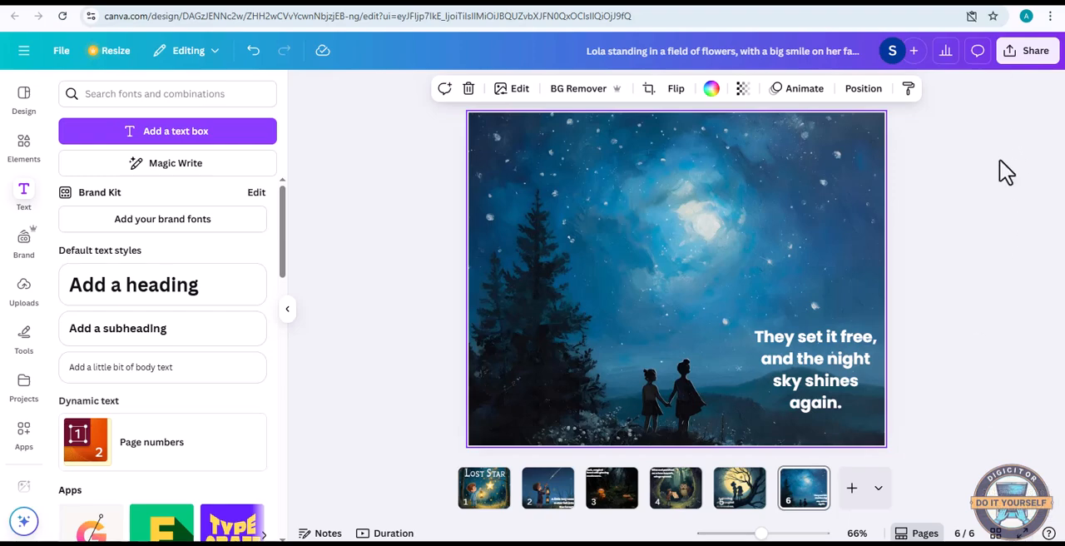
Download pages 1–6 of the storybook as a PDF Standard file
left_click(1017, 62)
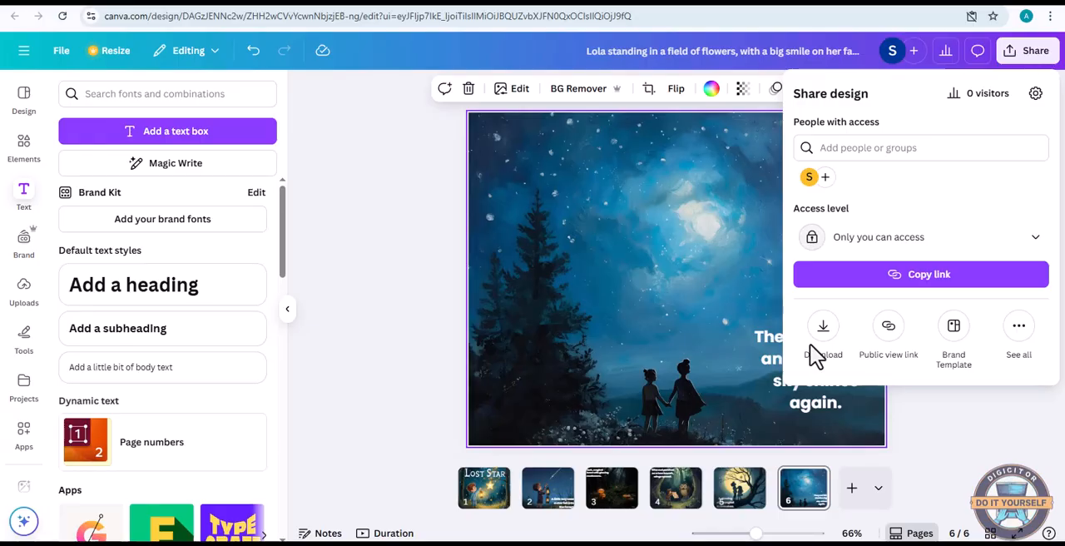
left_click(832, 348)
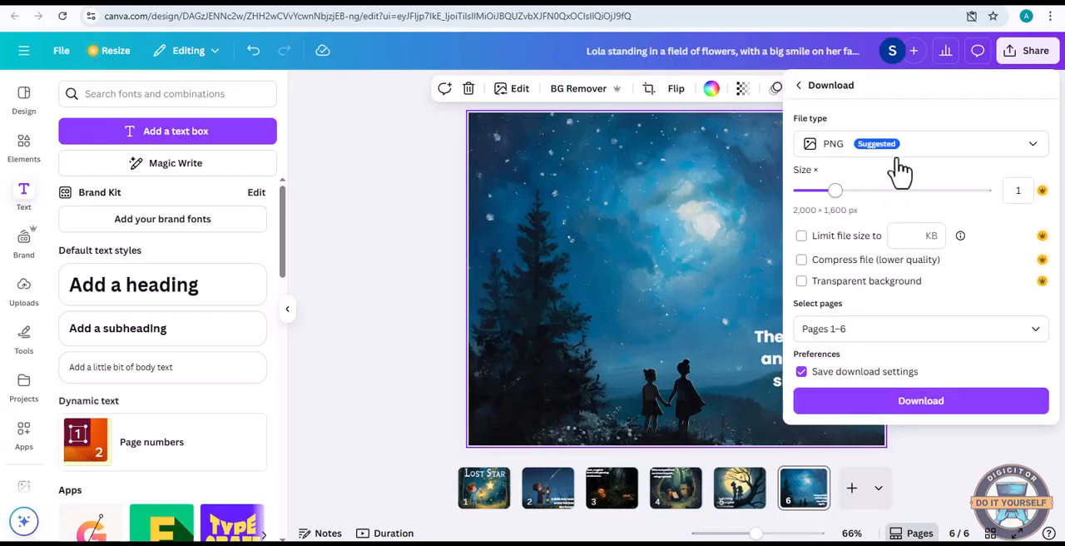
left_click(937, 154)
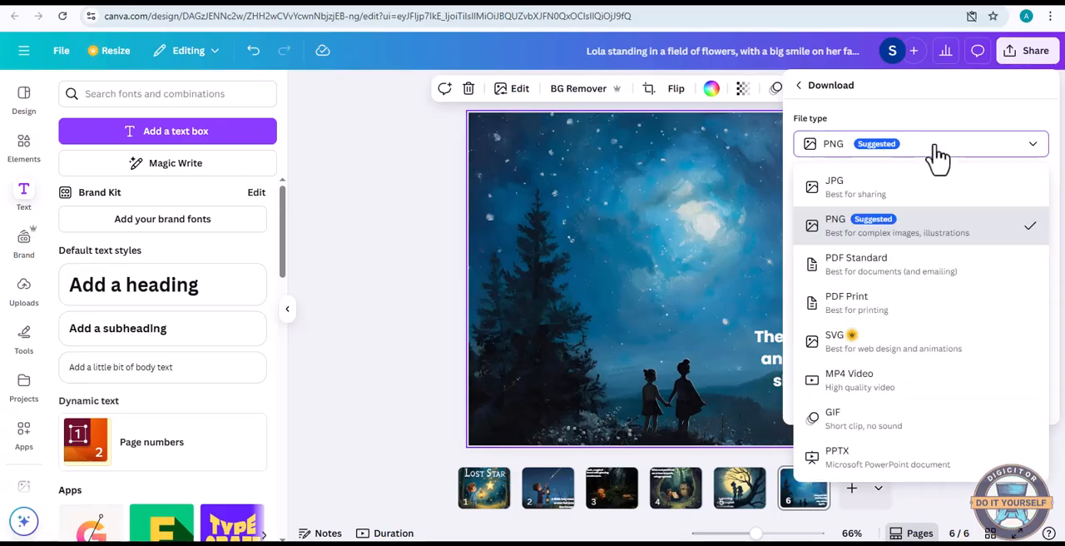
left_click(887, 279)
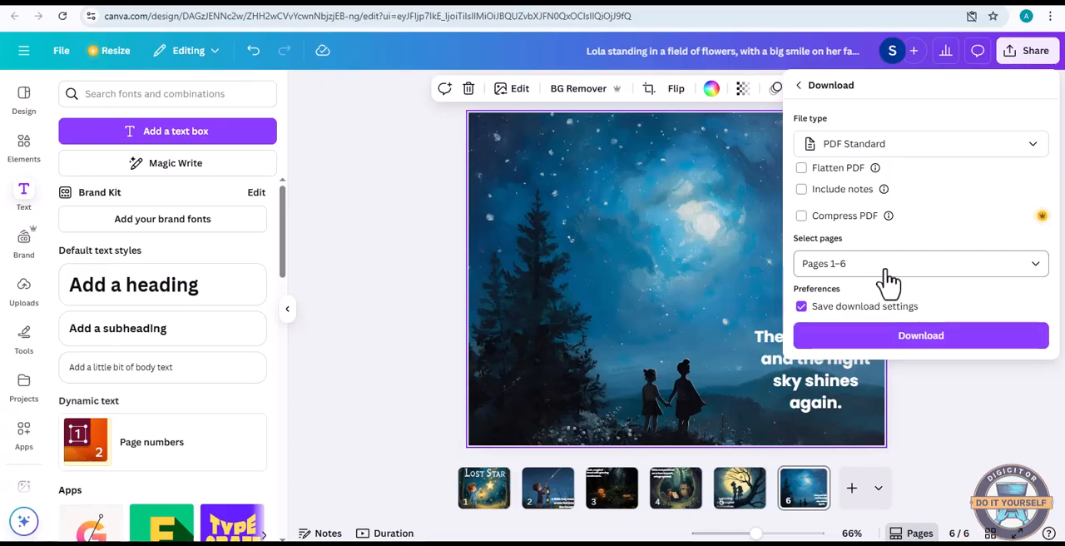
left_click(922, 341)
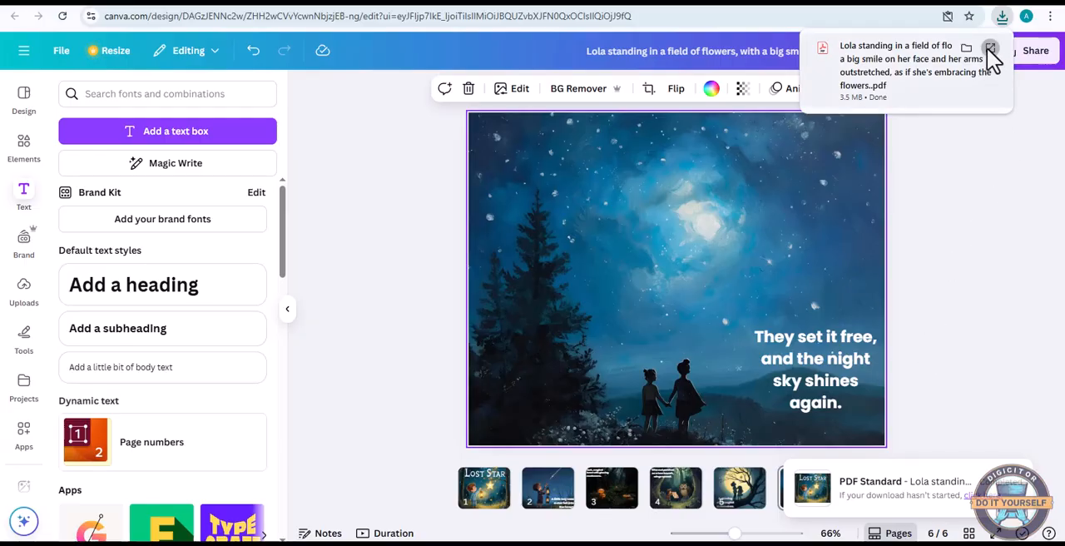
Open the downloaded storybook PDF and review all its pages from the cover to page 6 and back to the cover
left_click(990, 48)
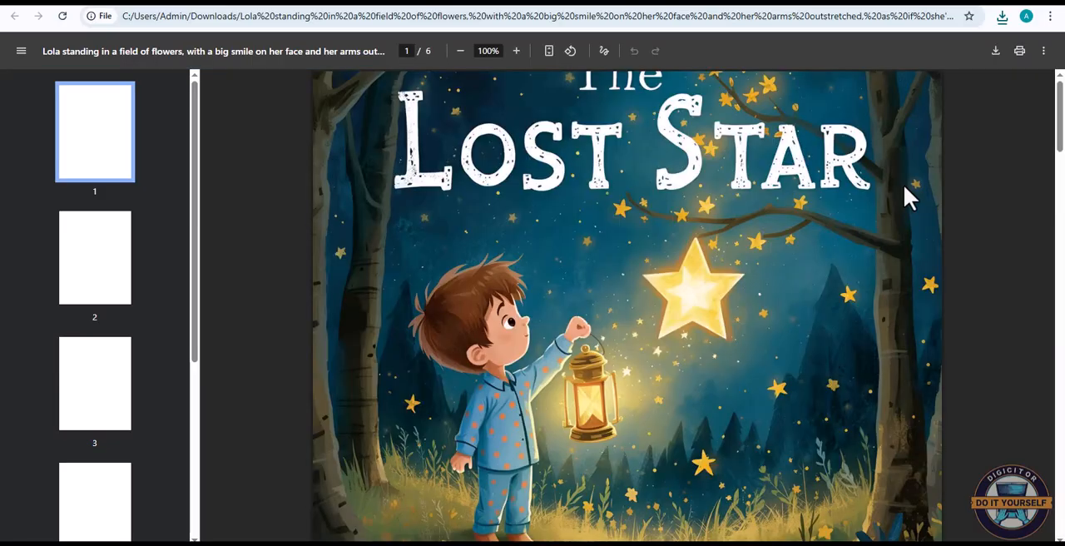
scroll(885, 291, "down", 3)
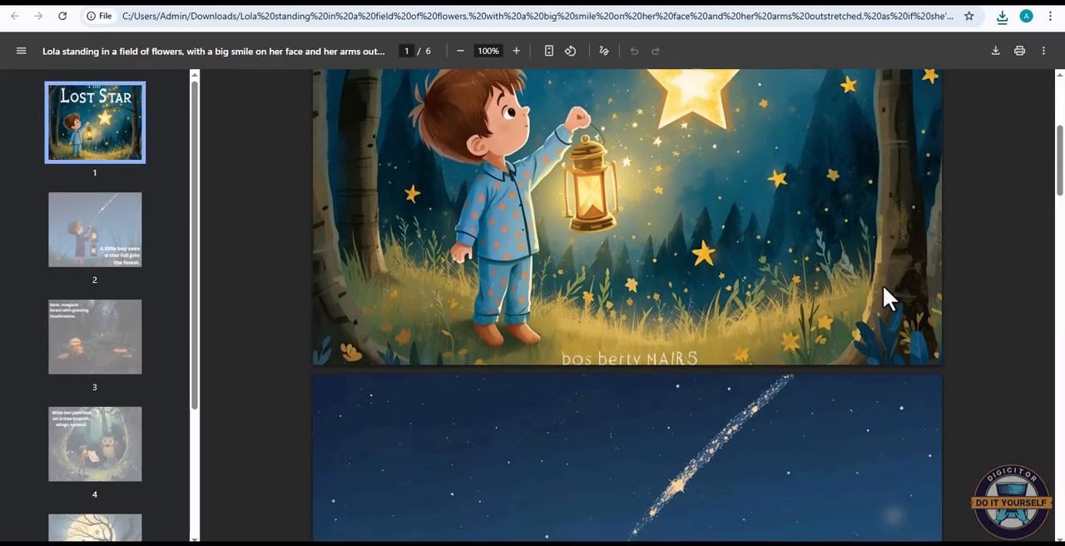
scroll(883, 284, "down", 3)
scroll(883, 285, "down", 2)
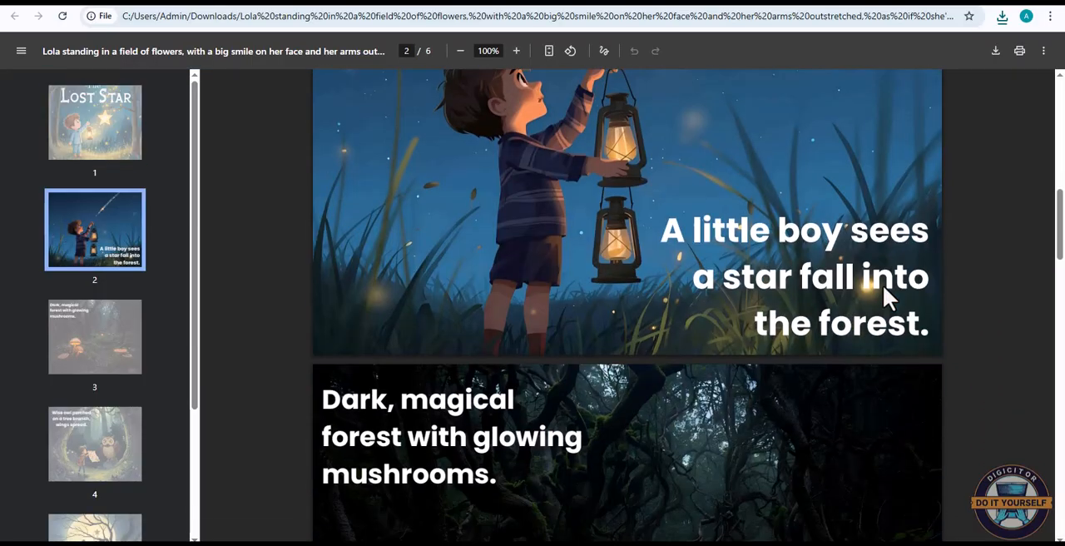
scroll(883, 284, "down", 7)
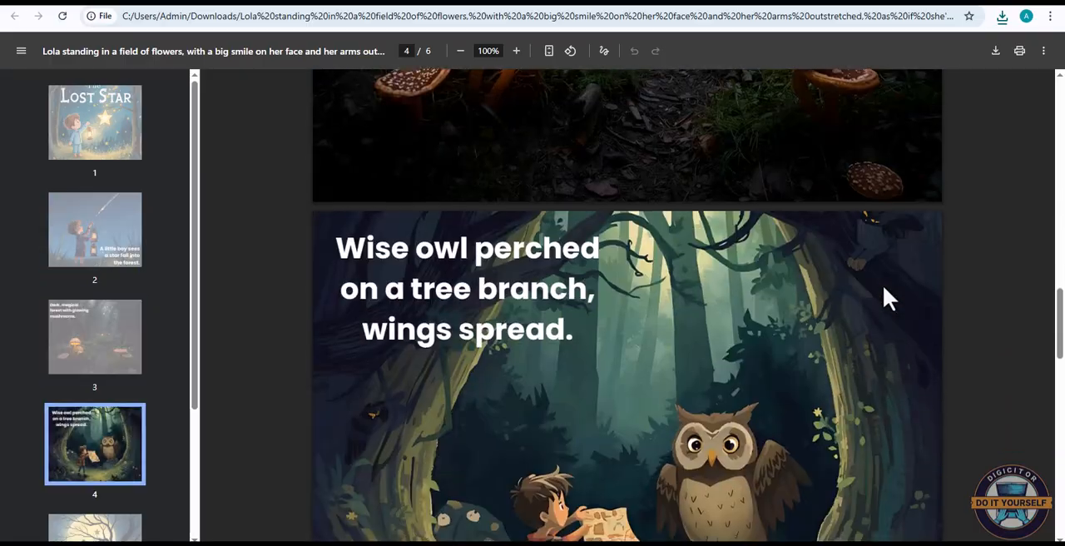
scroll(883, 284, "down", 10)
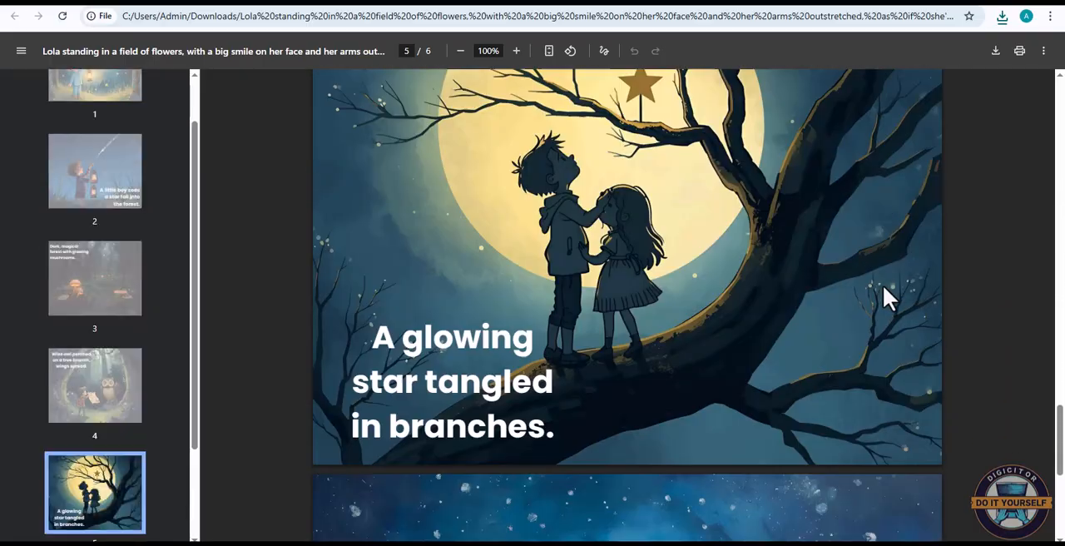
scroll(883, 286, "down", 7)
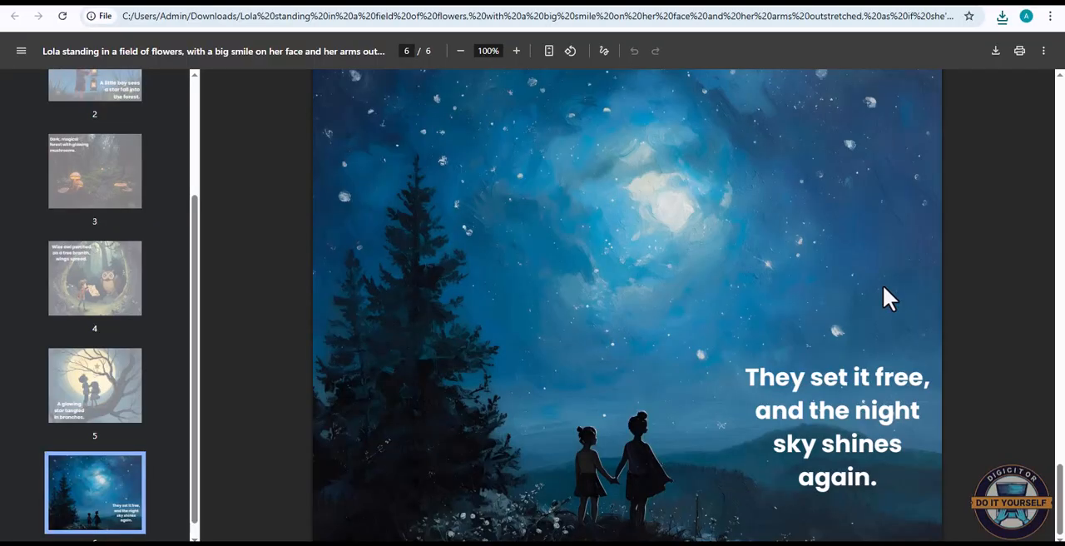
scroll(883, 286, "up", 12)
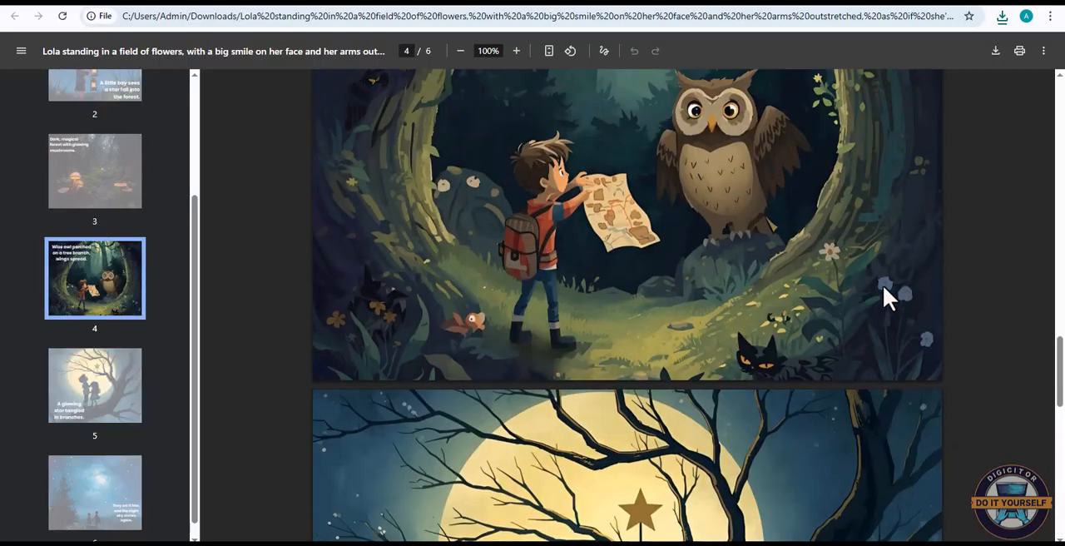
scroll(883, 285, "up", 10)
scroll(885, 289, "up", 9)
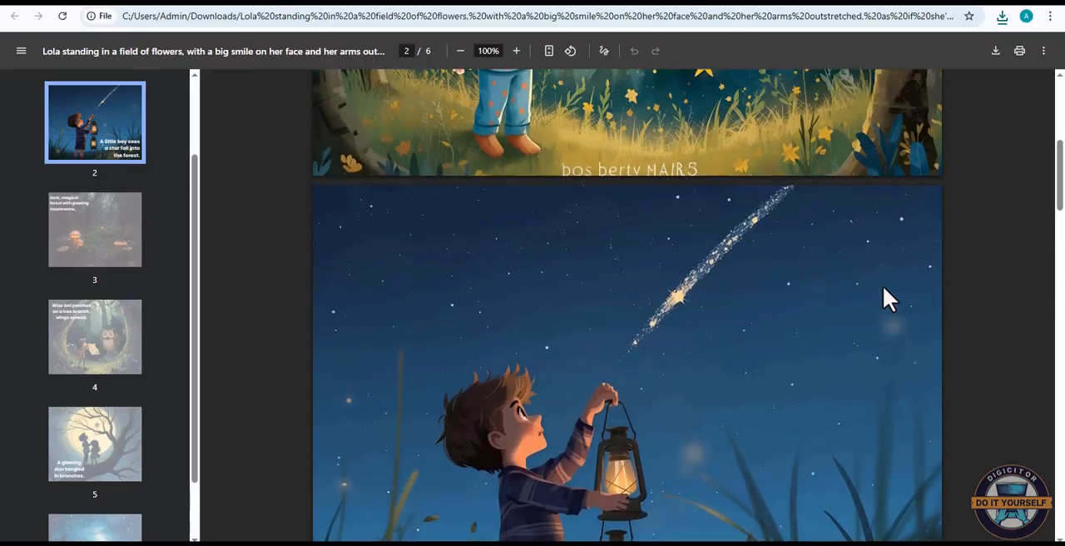
scroll(883, 285, "up", 8)
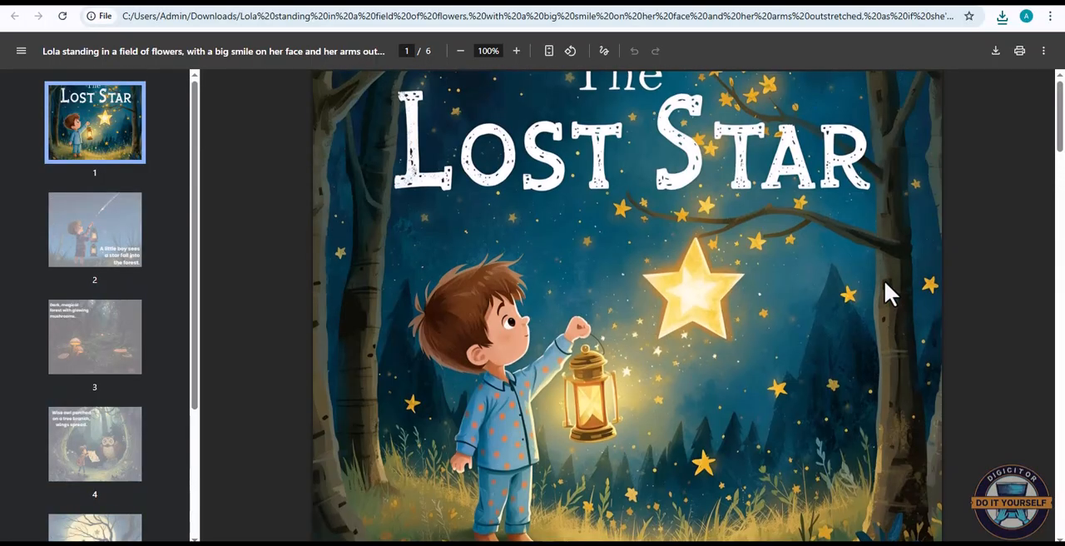